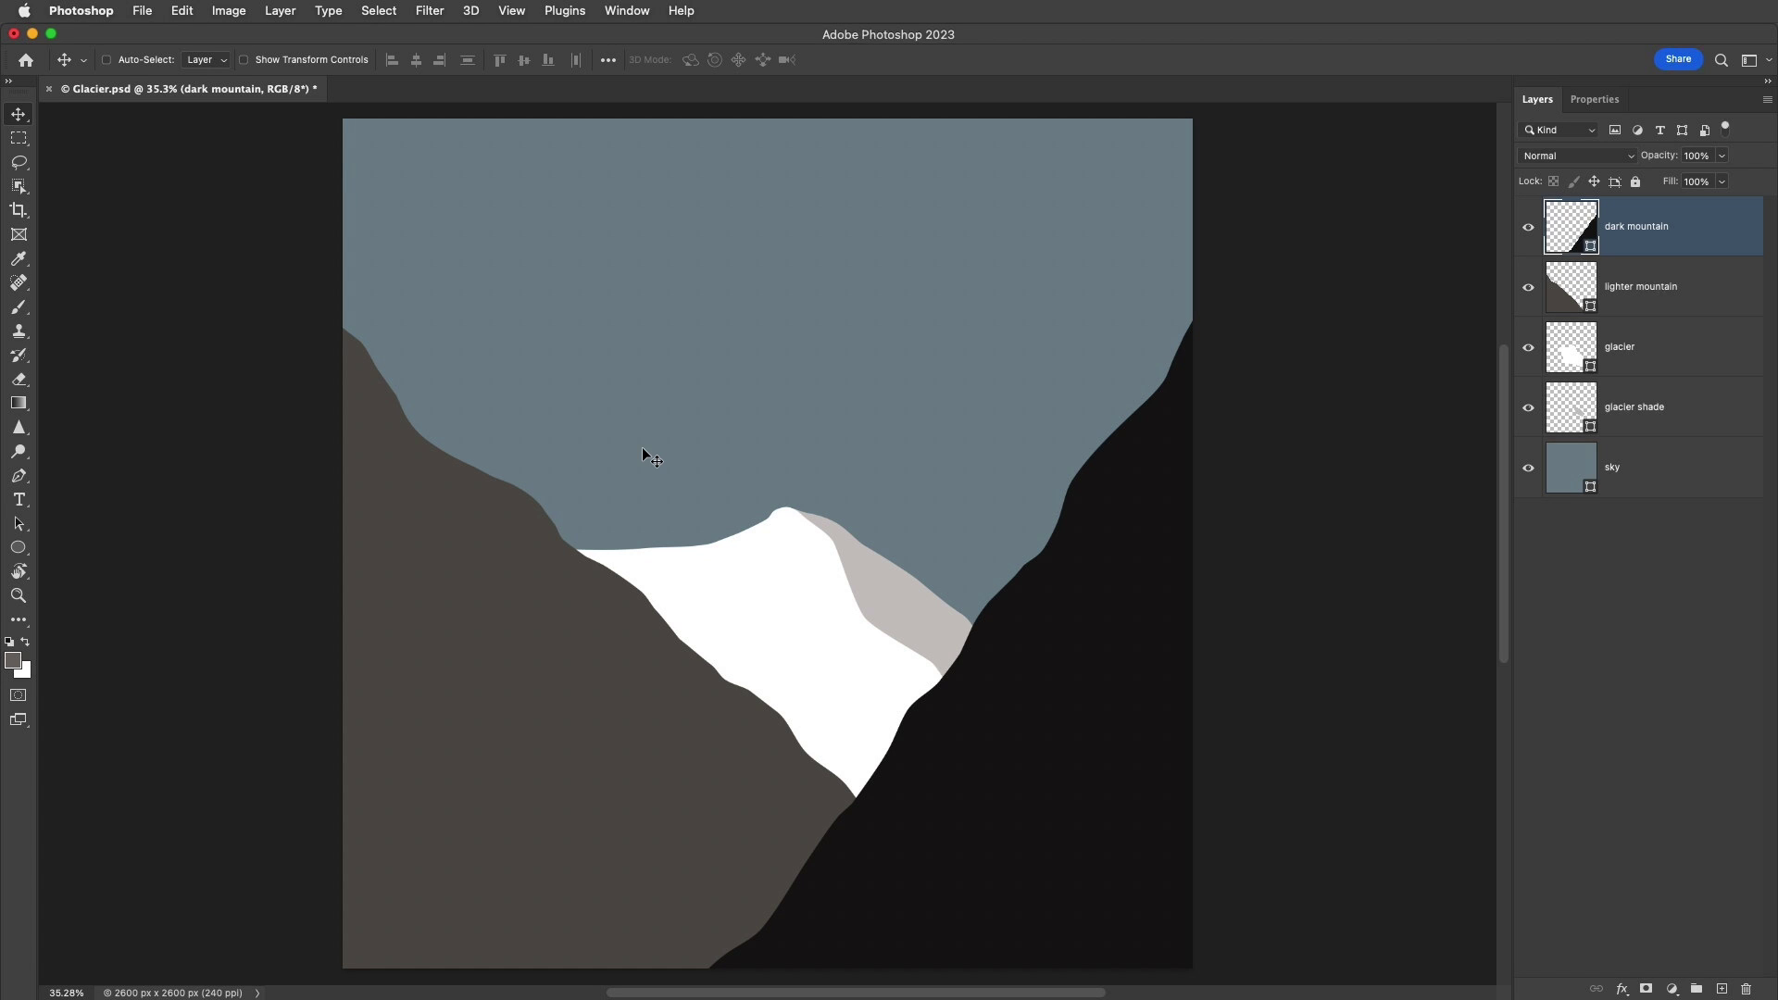
# Type MOUNTAIN in Futura PT Book 142 pt and drag it across the top of the poster
pyautogui.press('t')
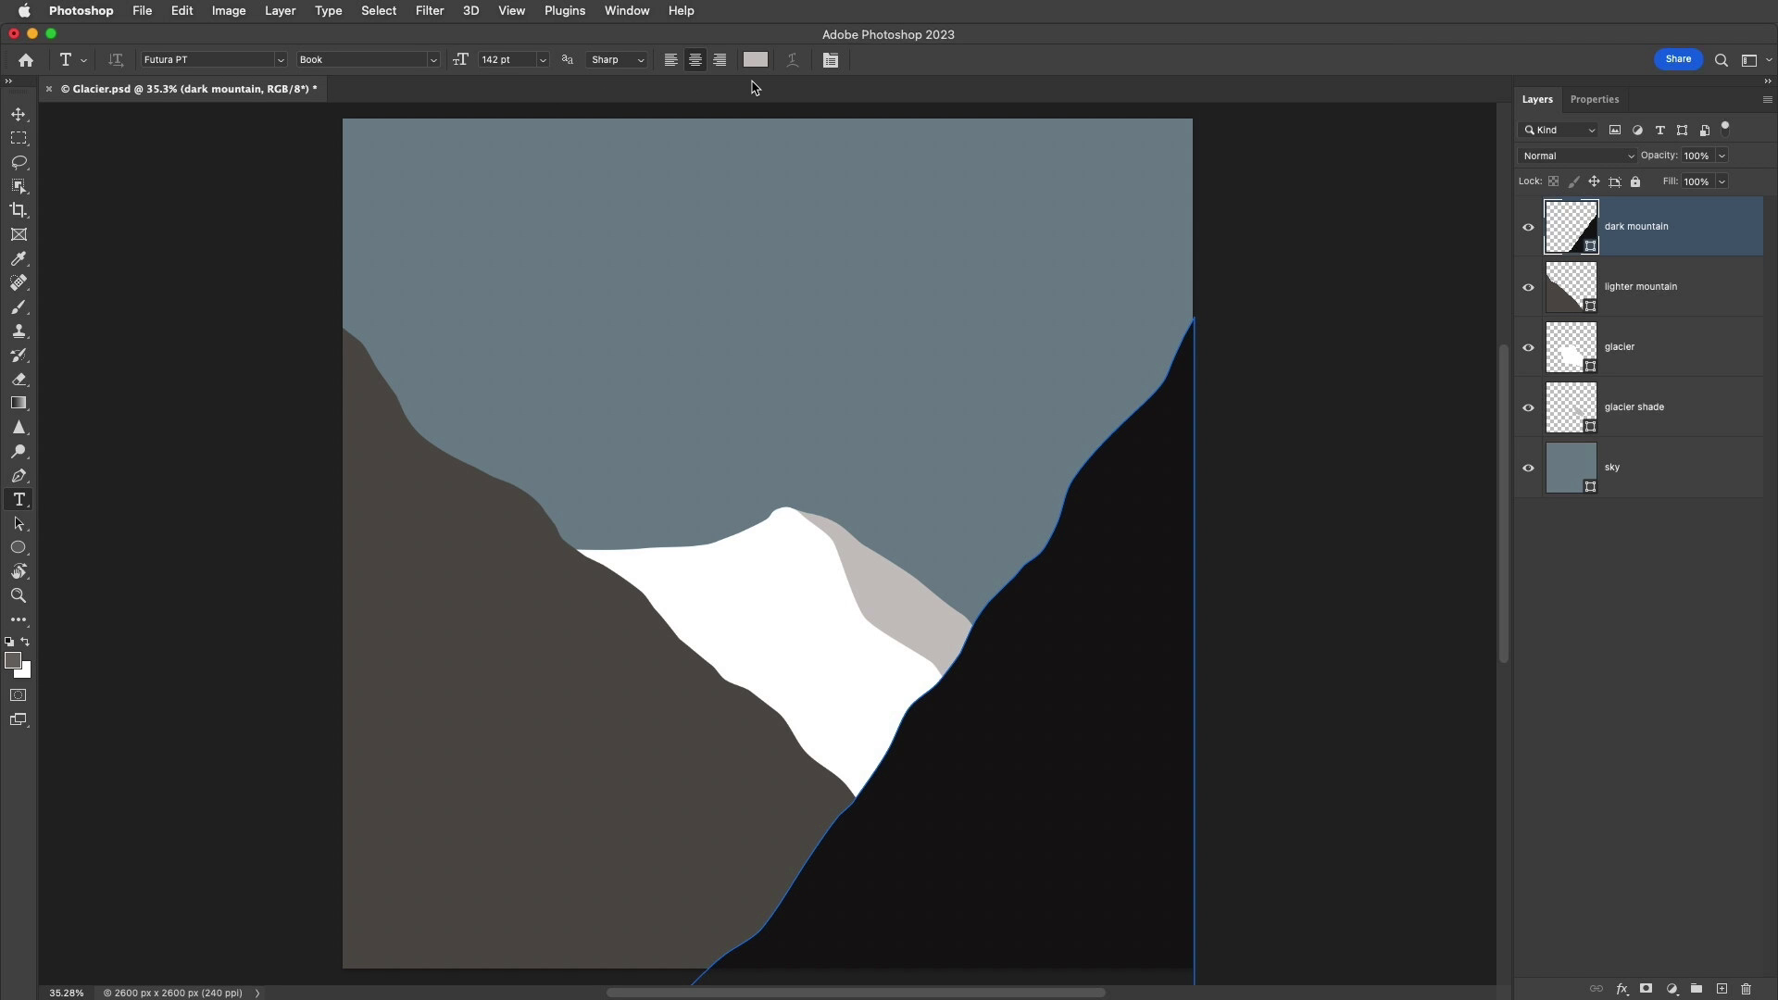
pyautogui.click(515, 271)
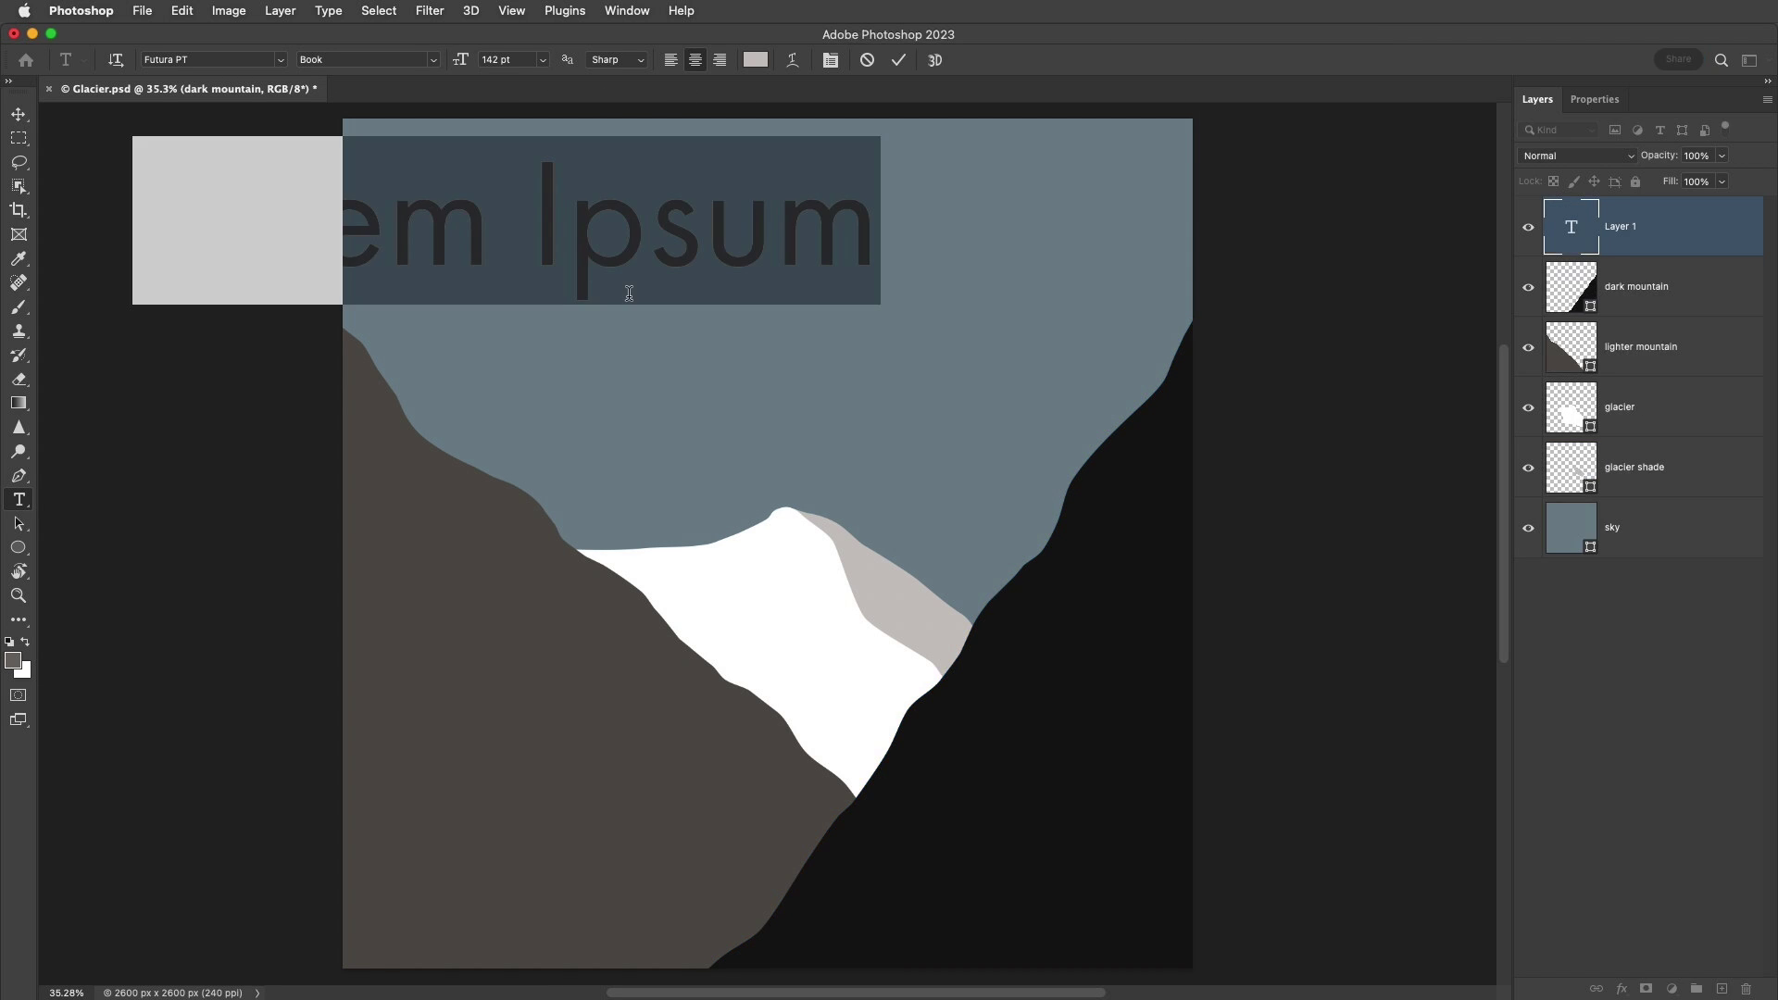
pyautogui.write('MOUNTAIN')
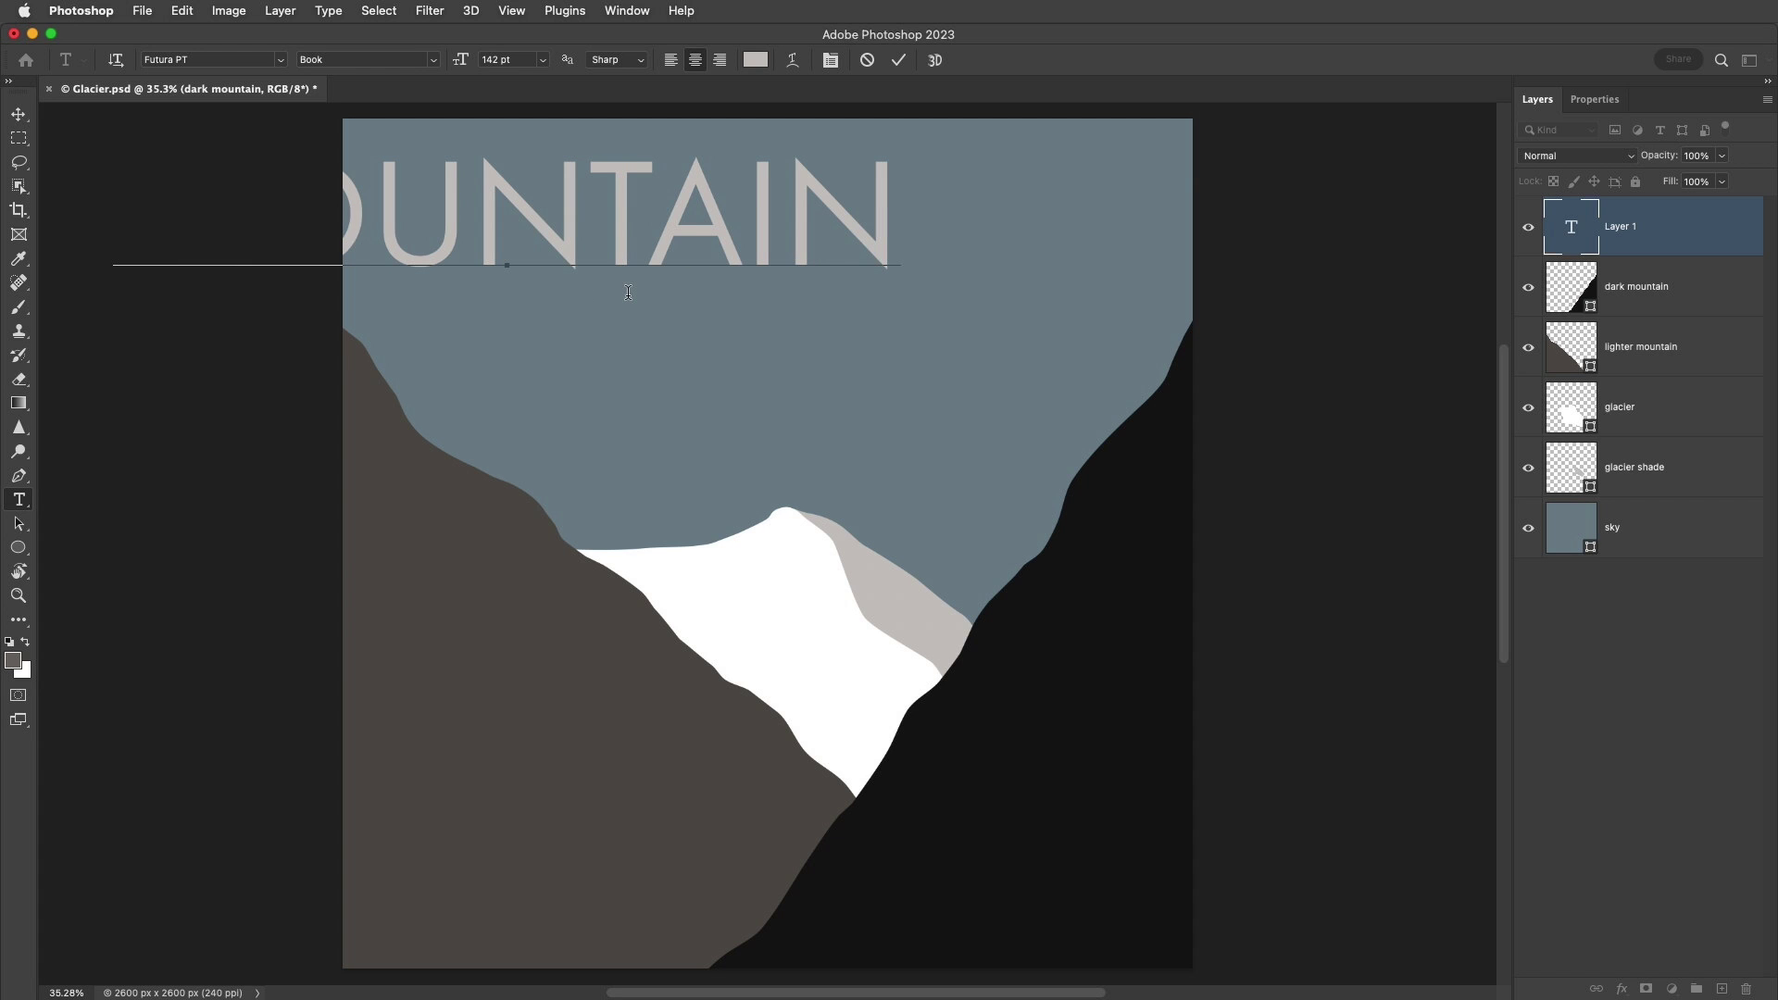
pyautogui.press('super')
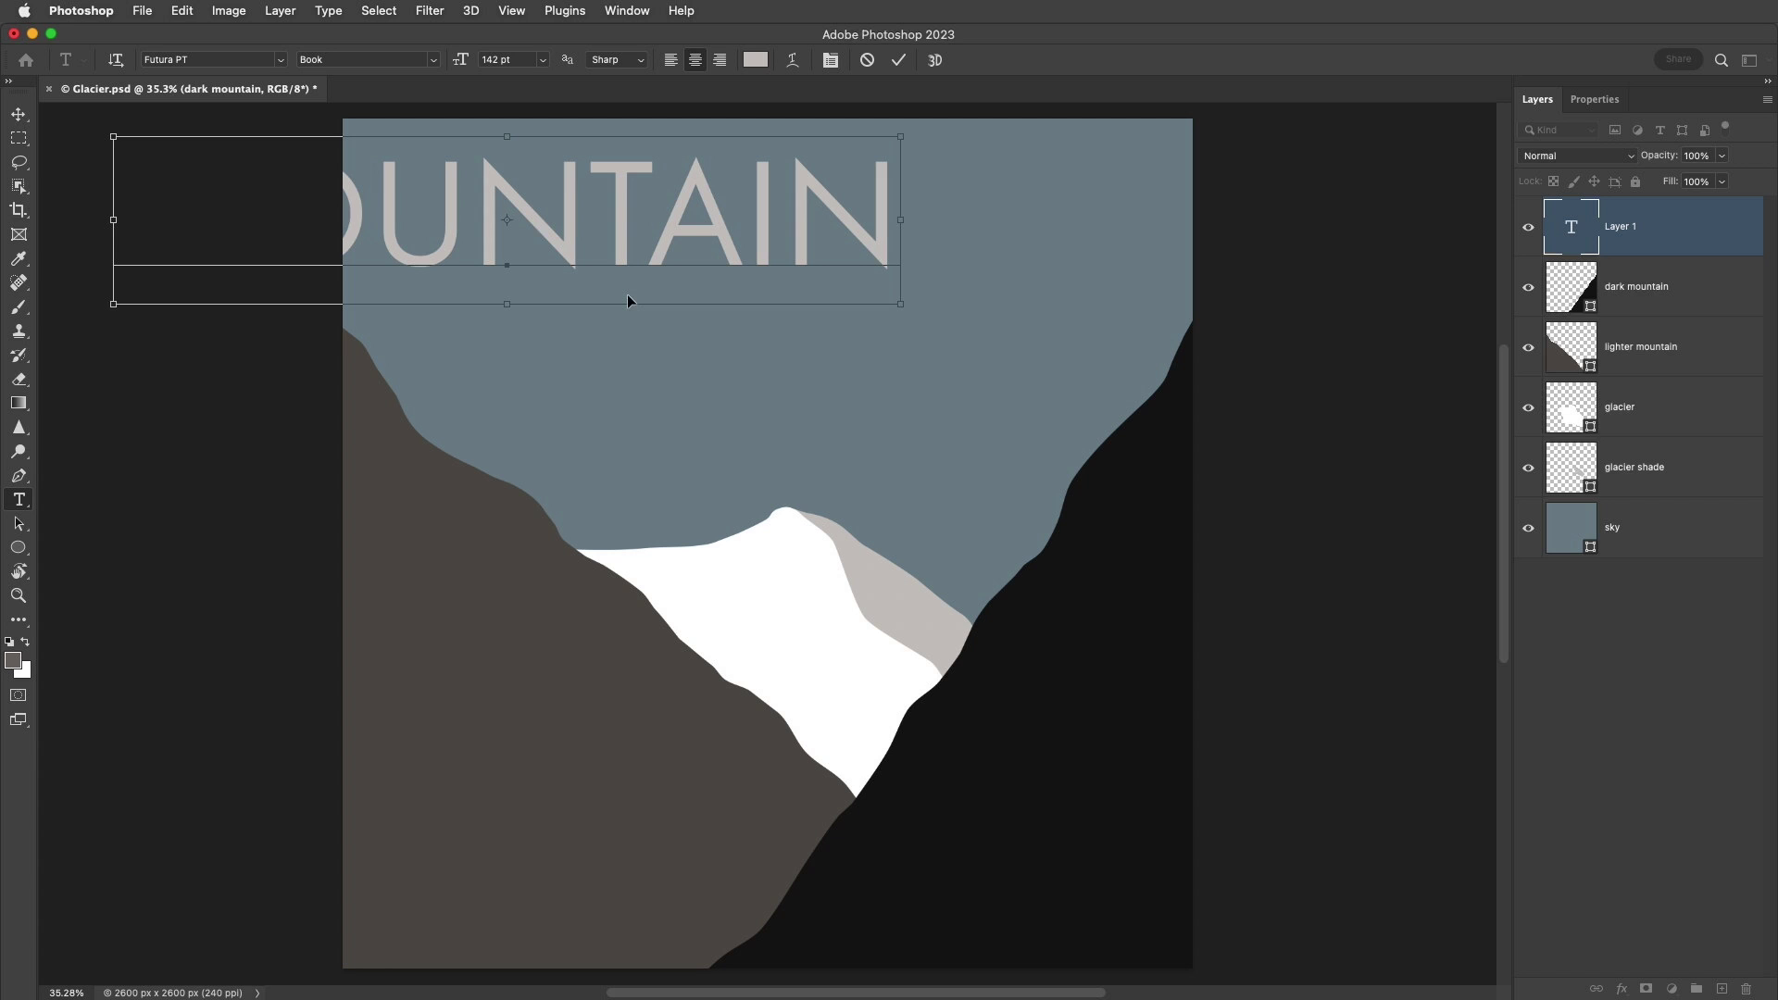
pyautogui.moveTo(625, 293); pyautogui.dragTo(870, 310)
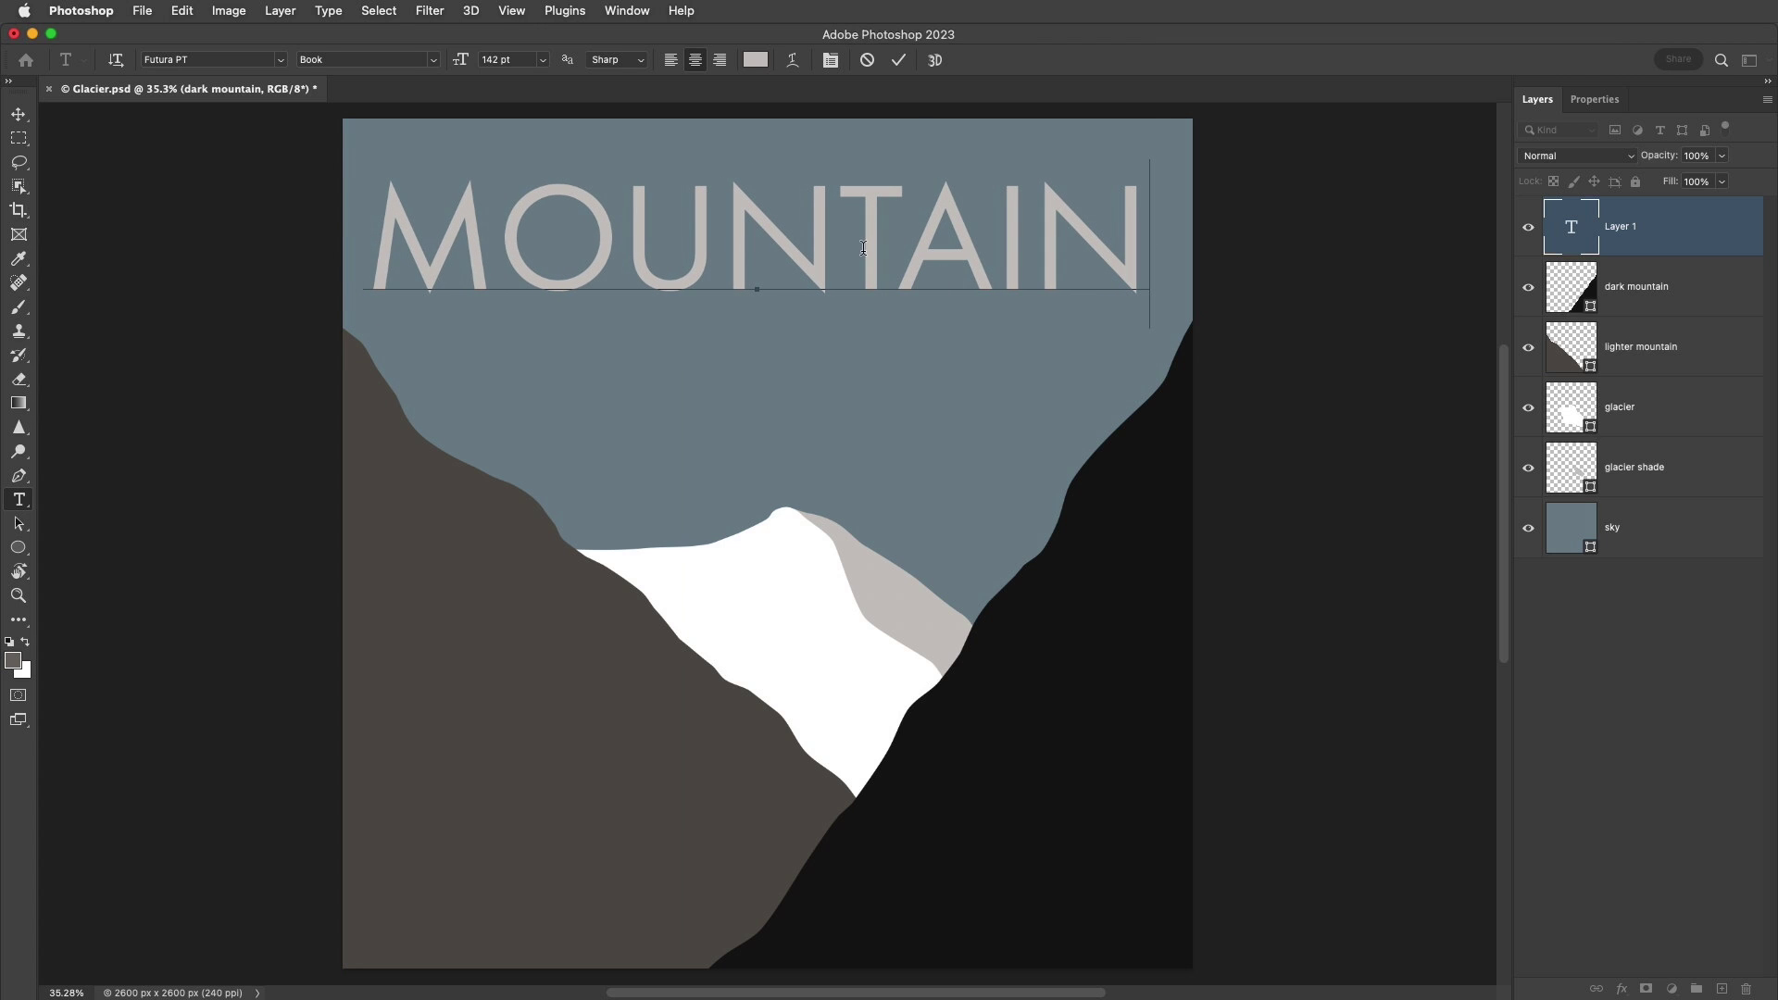
# Commit the MOUNTAIN text and nudge it about 39 px right to centre it in the sky
pyautogui.click(898, 60)
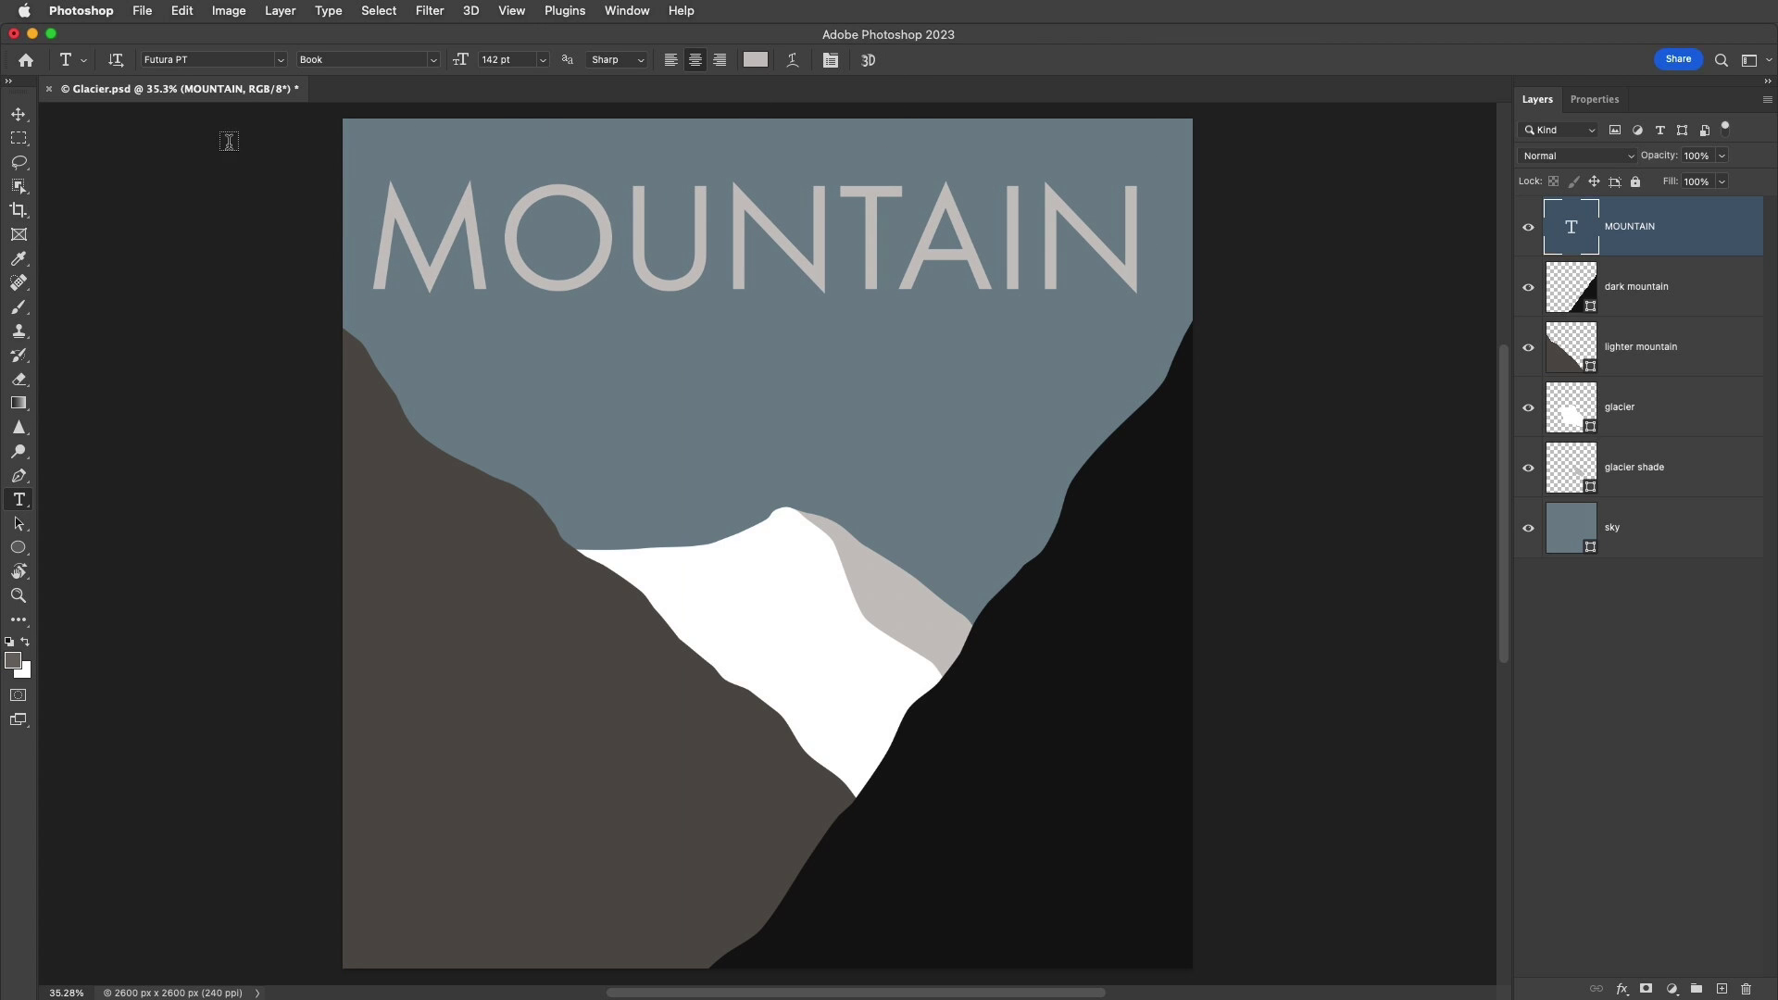
pyautogui.click(18, 113)
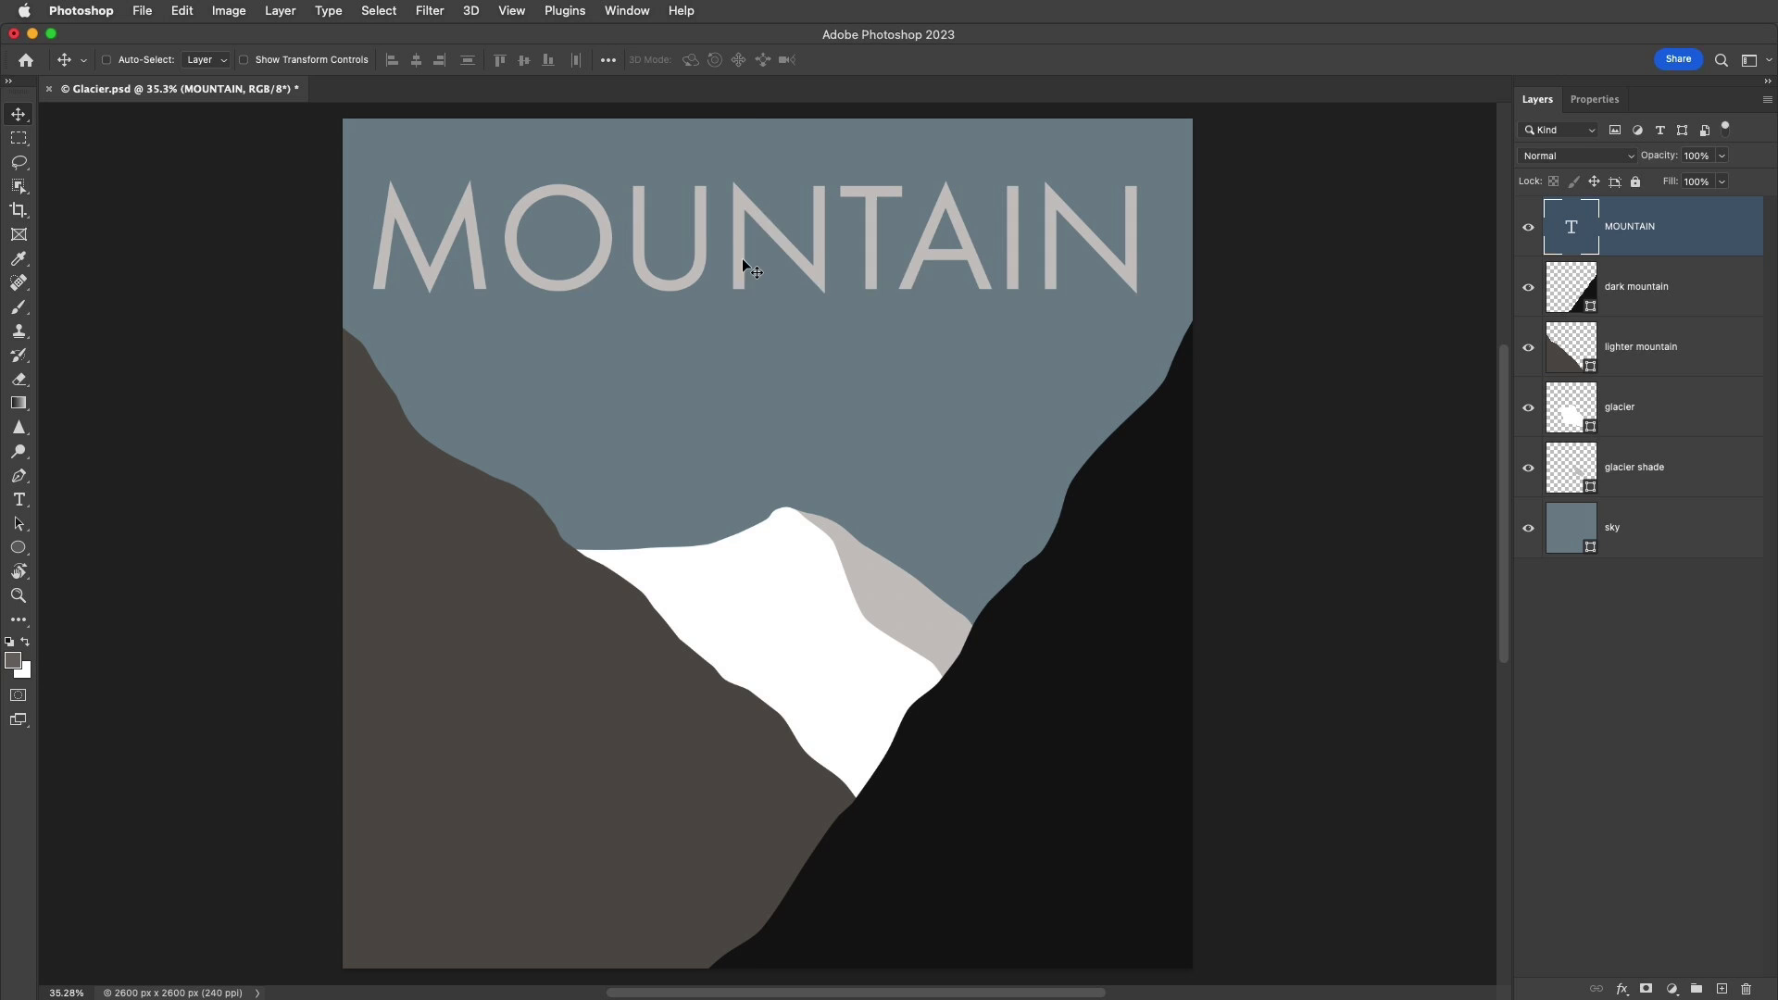
pyautogui.moveTo(741, 257); pyautogui.dragTo(754, 272)
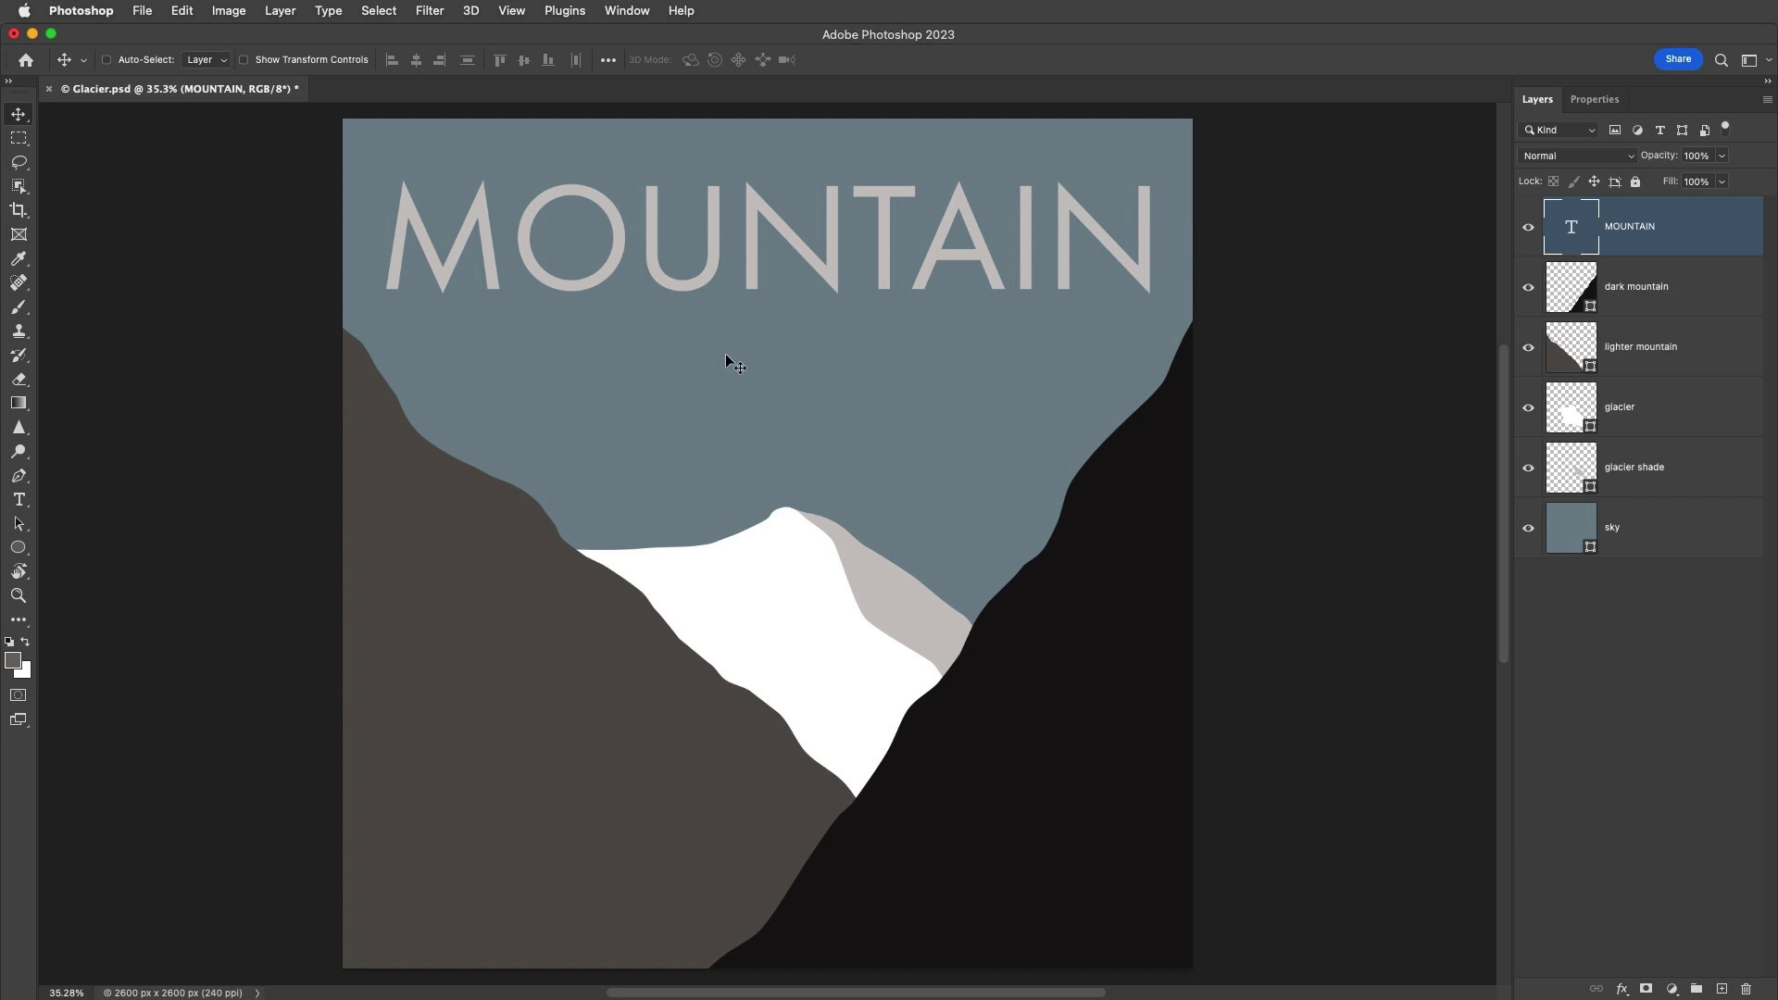
# Duplicate the MOUNTAIN text layer and adjust the Layers panel display options
pyautogui.press('super+j')
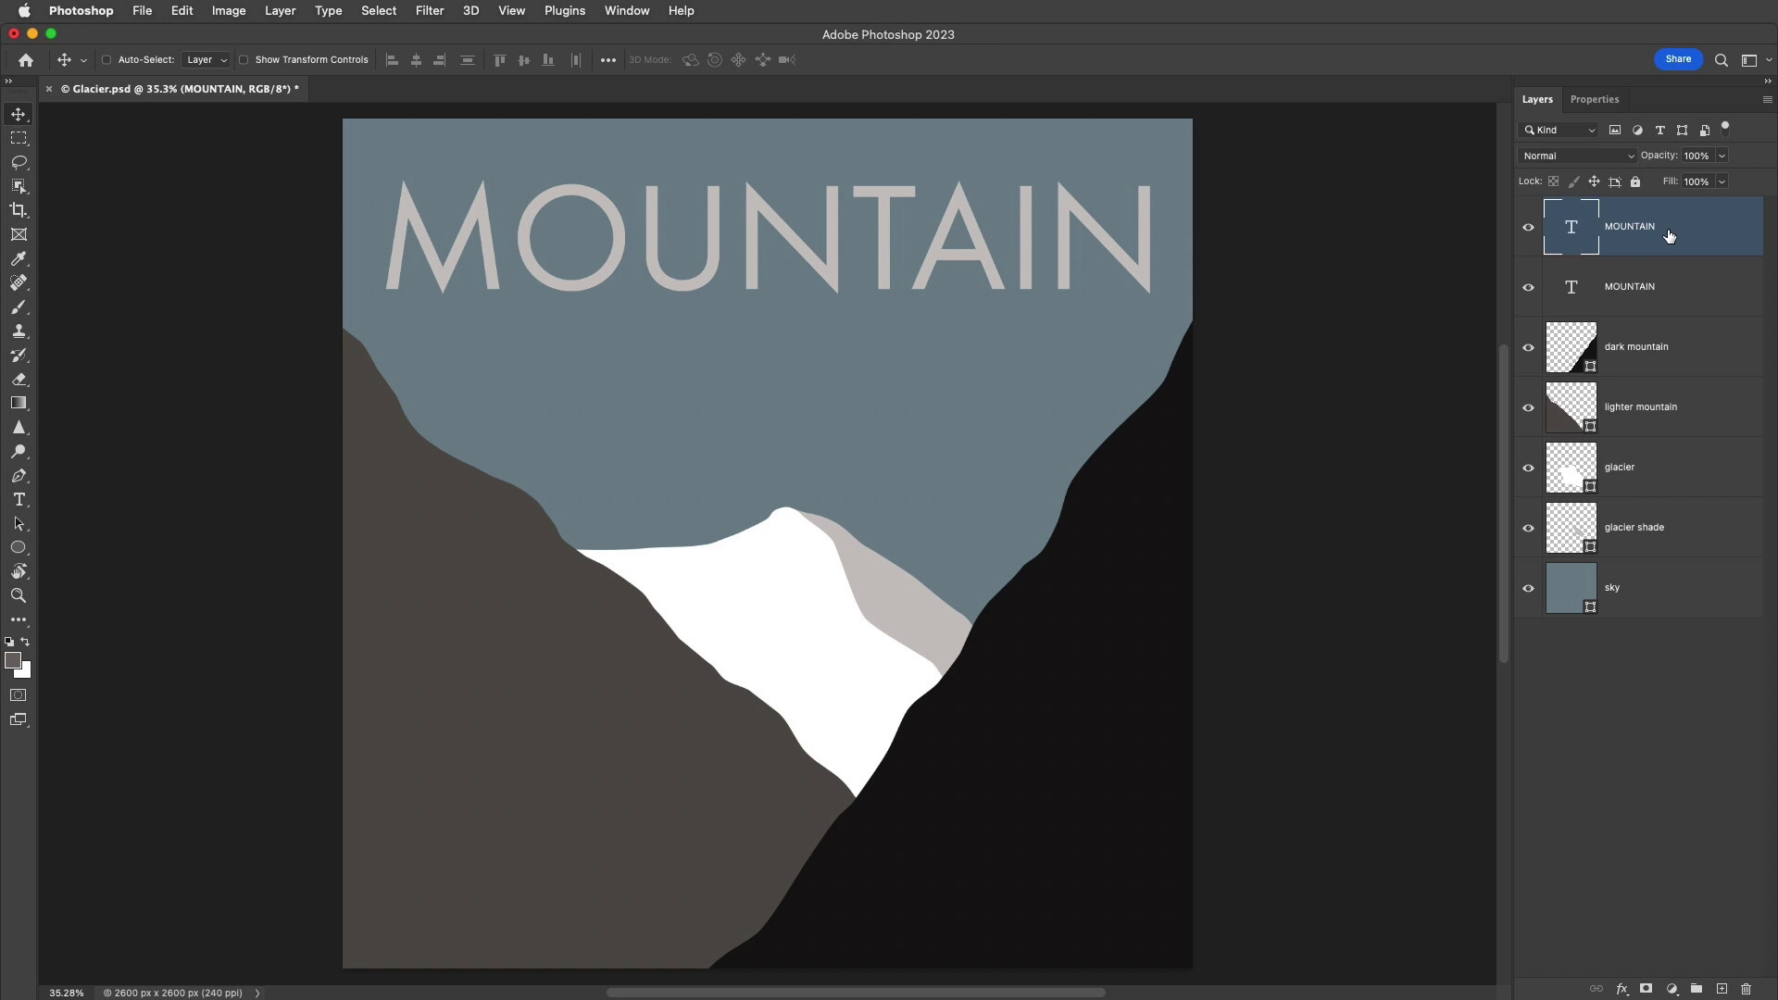
pyautogui.click(1767, 99)
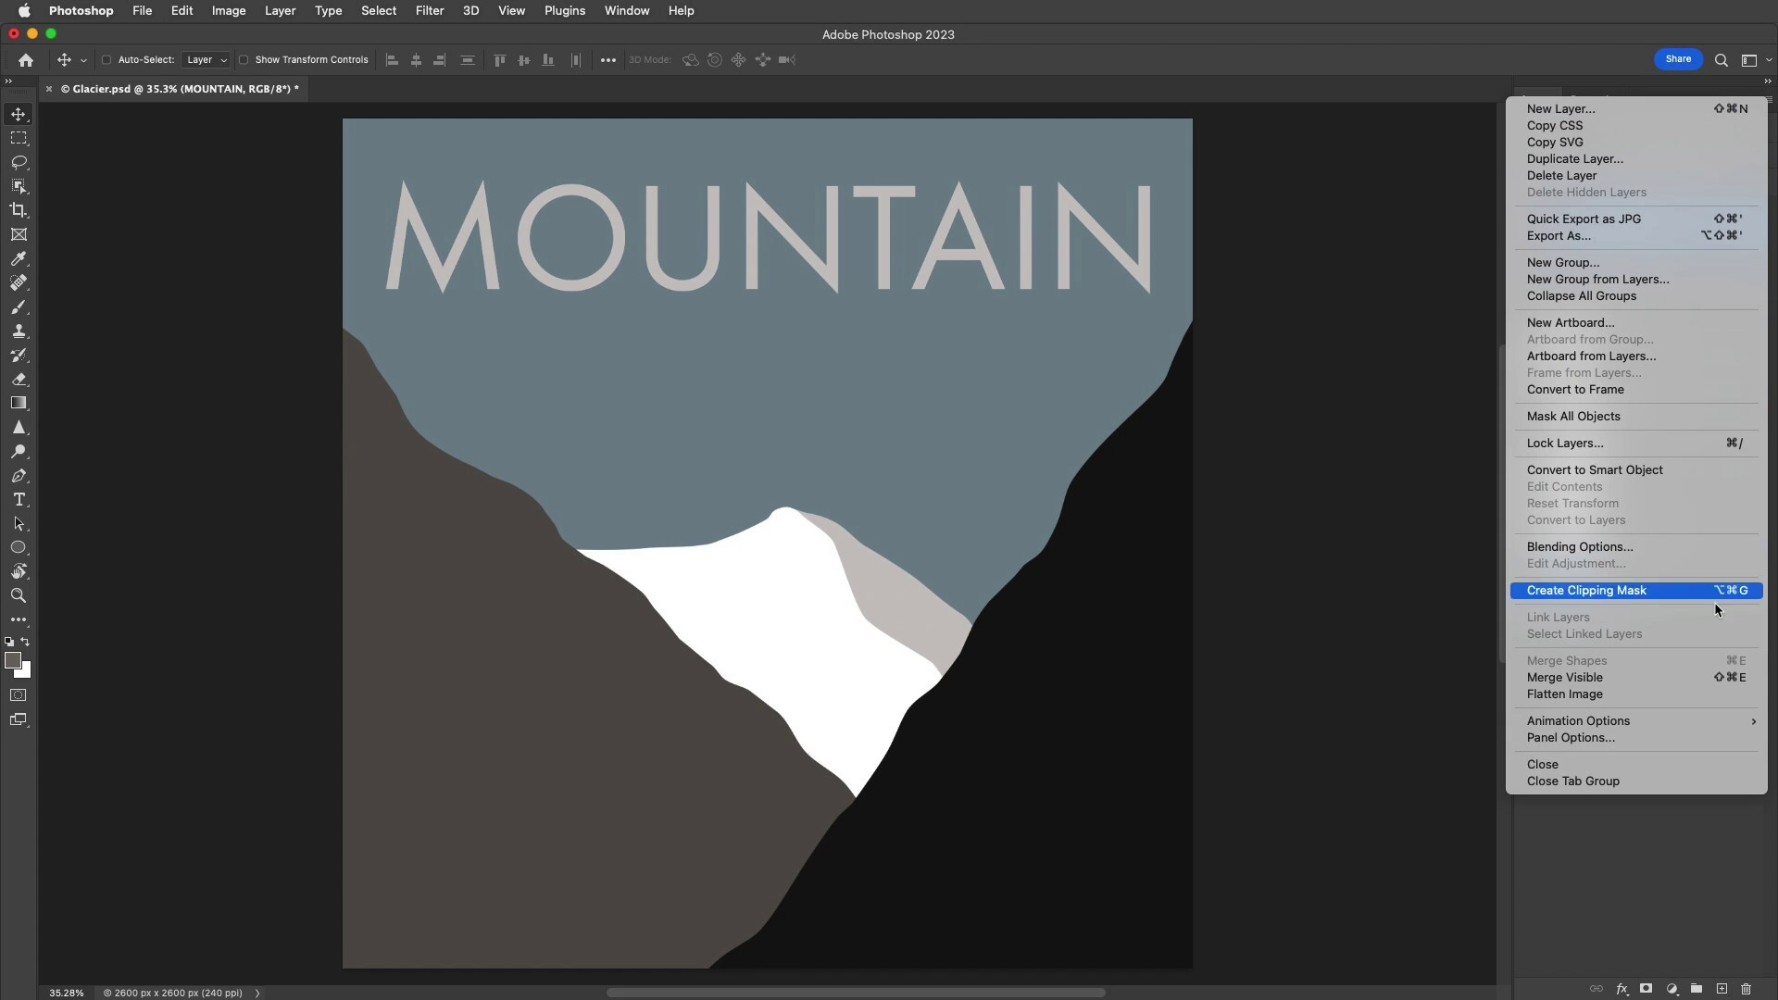
pyautogui.click(1686, 737)
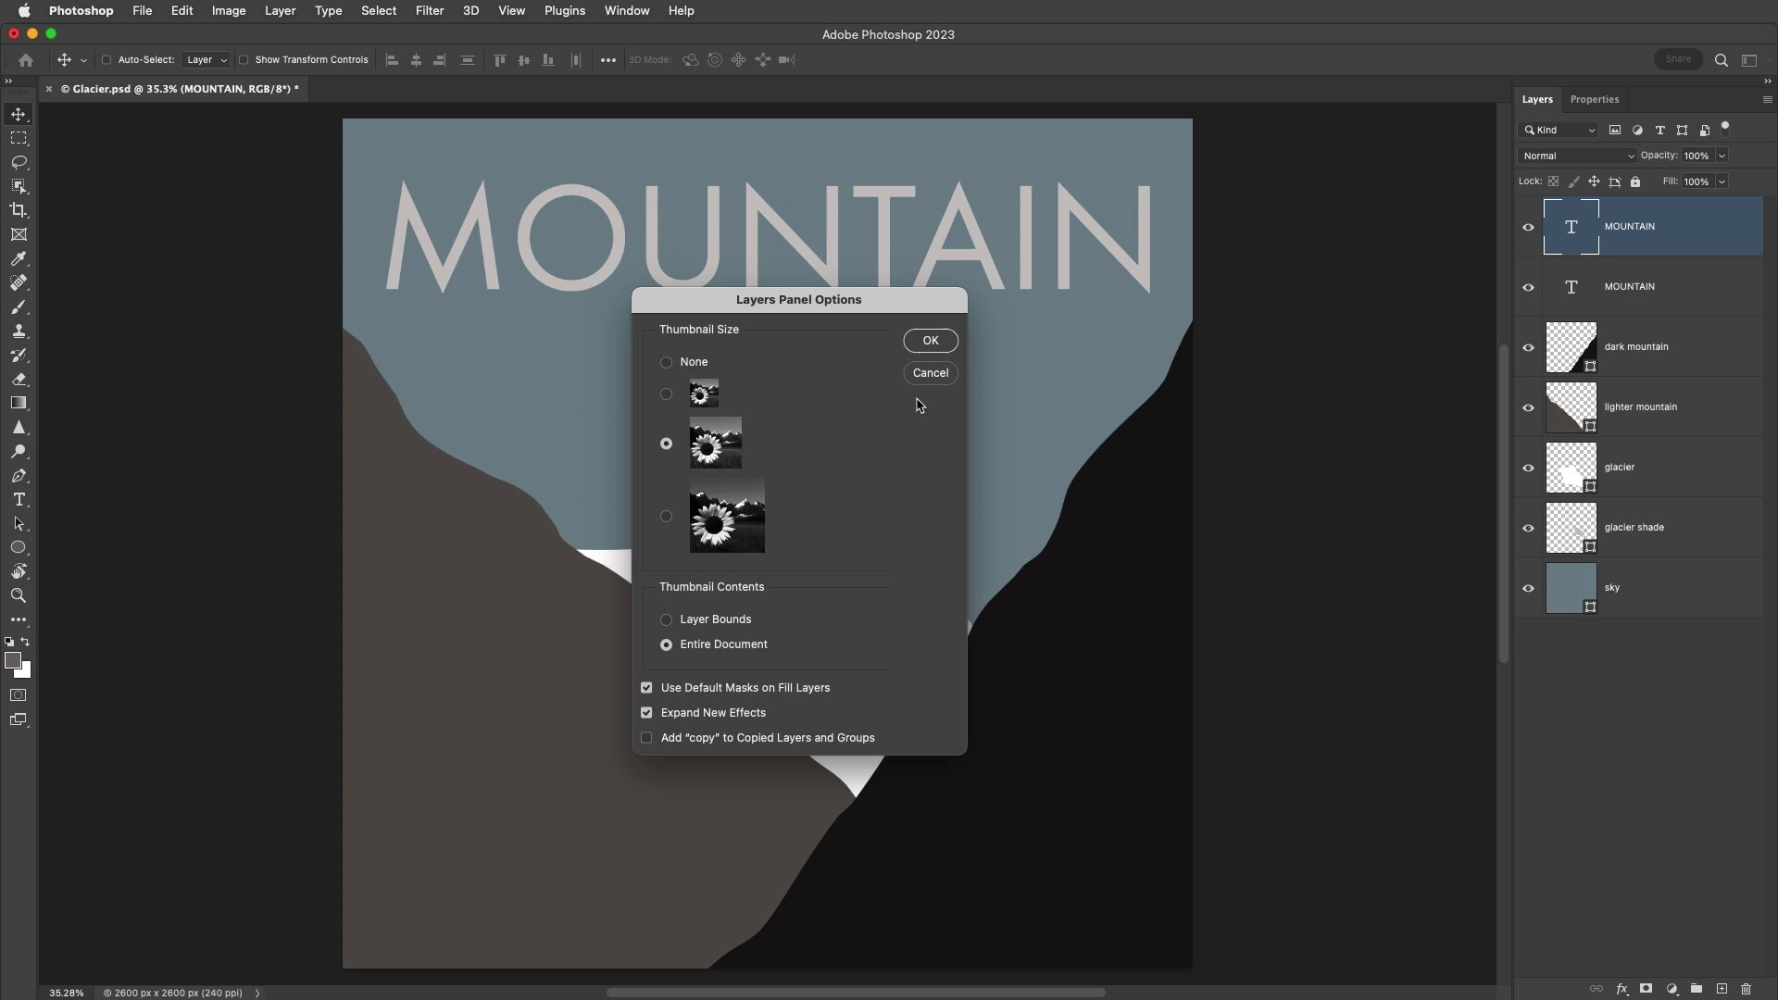
pyautogui.click(931, 341)
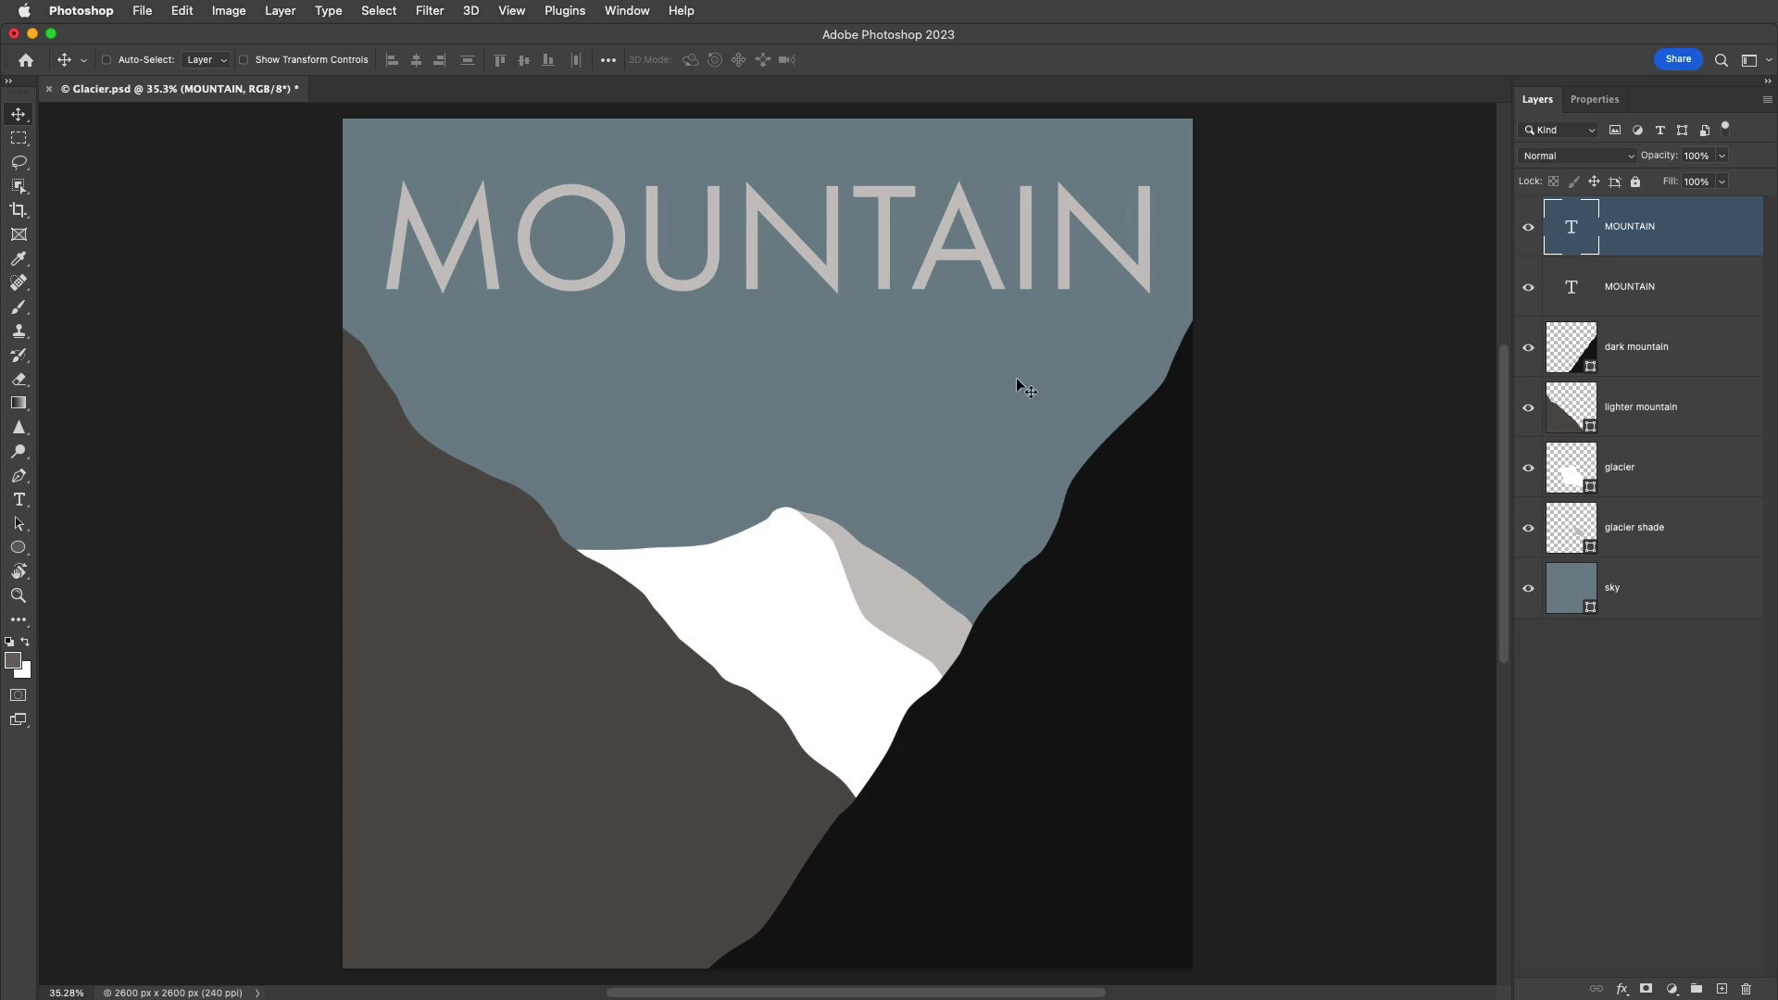
# Hide the top MOUNTAIN copy and convert the lower copy into a shape
pyautogui.click(1533, 231)
pyautogui.click(1647, 293)
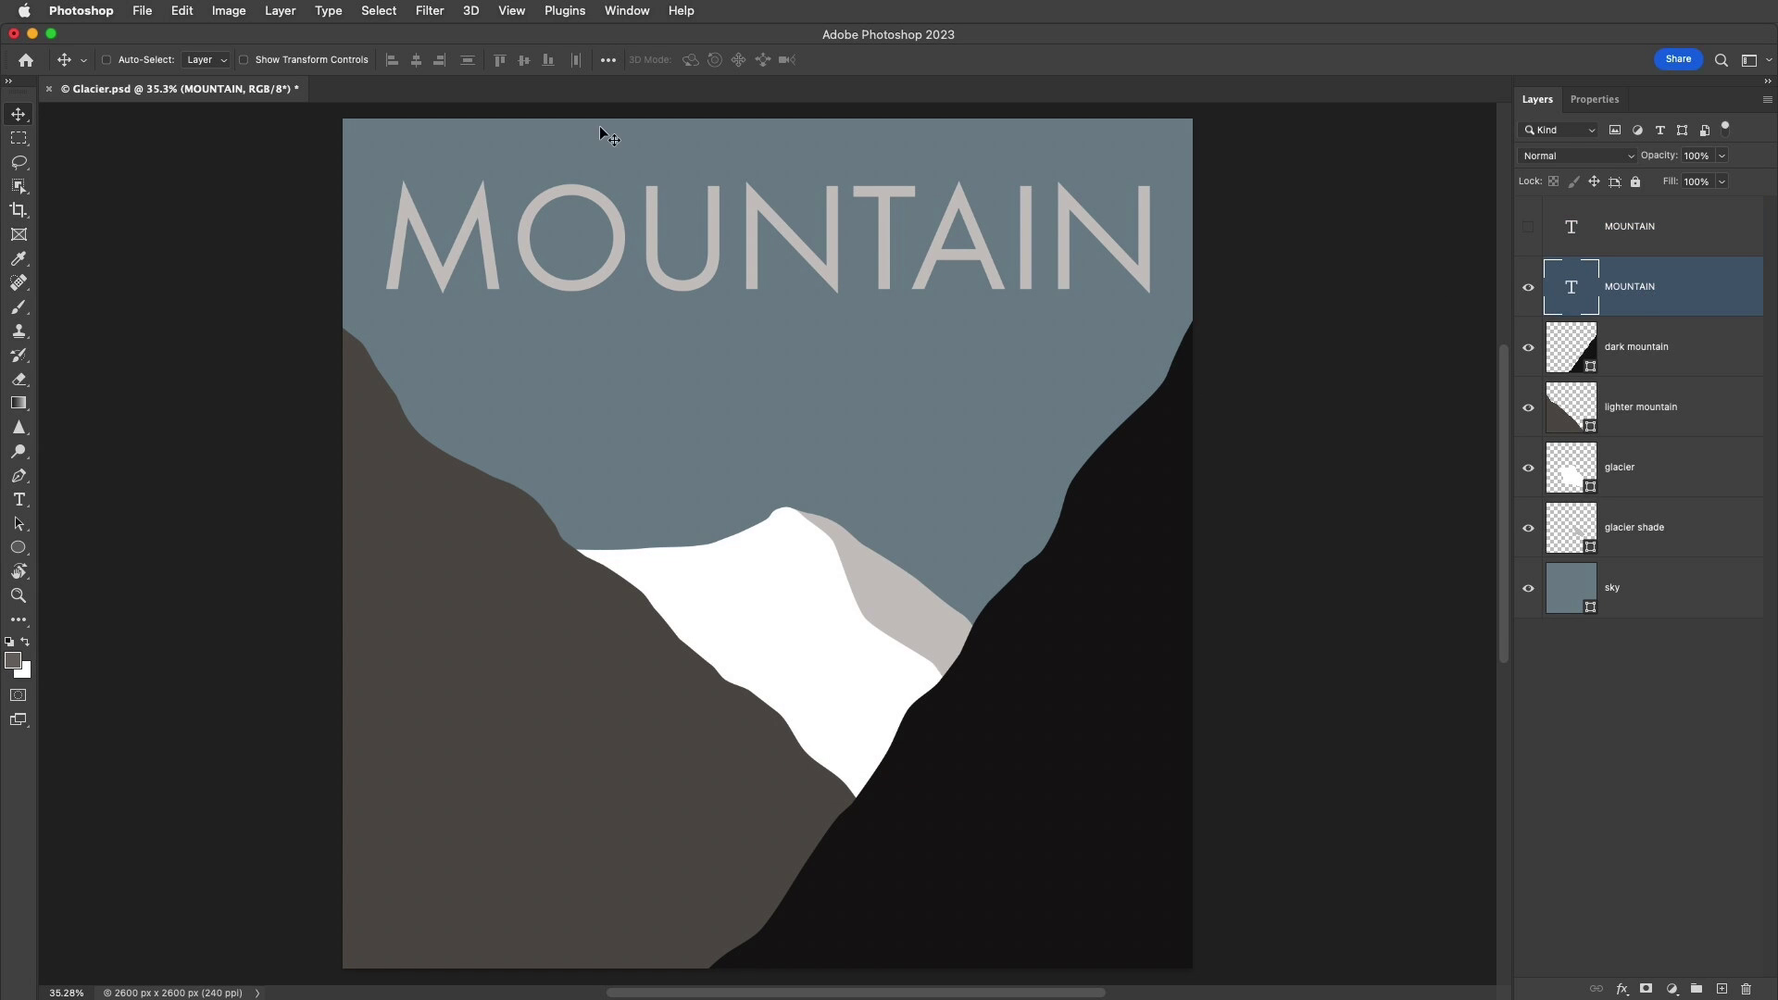
pyautogui.click(330, 11)
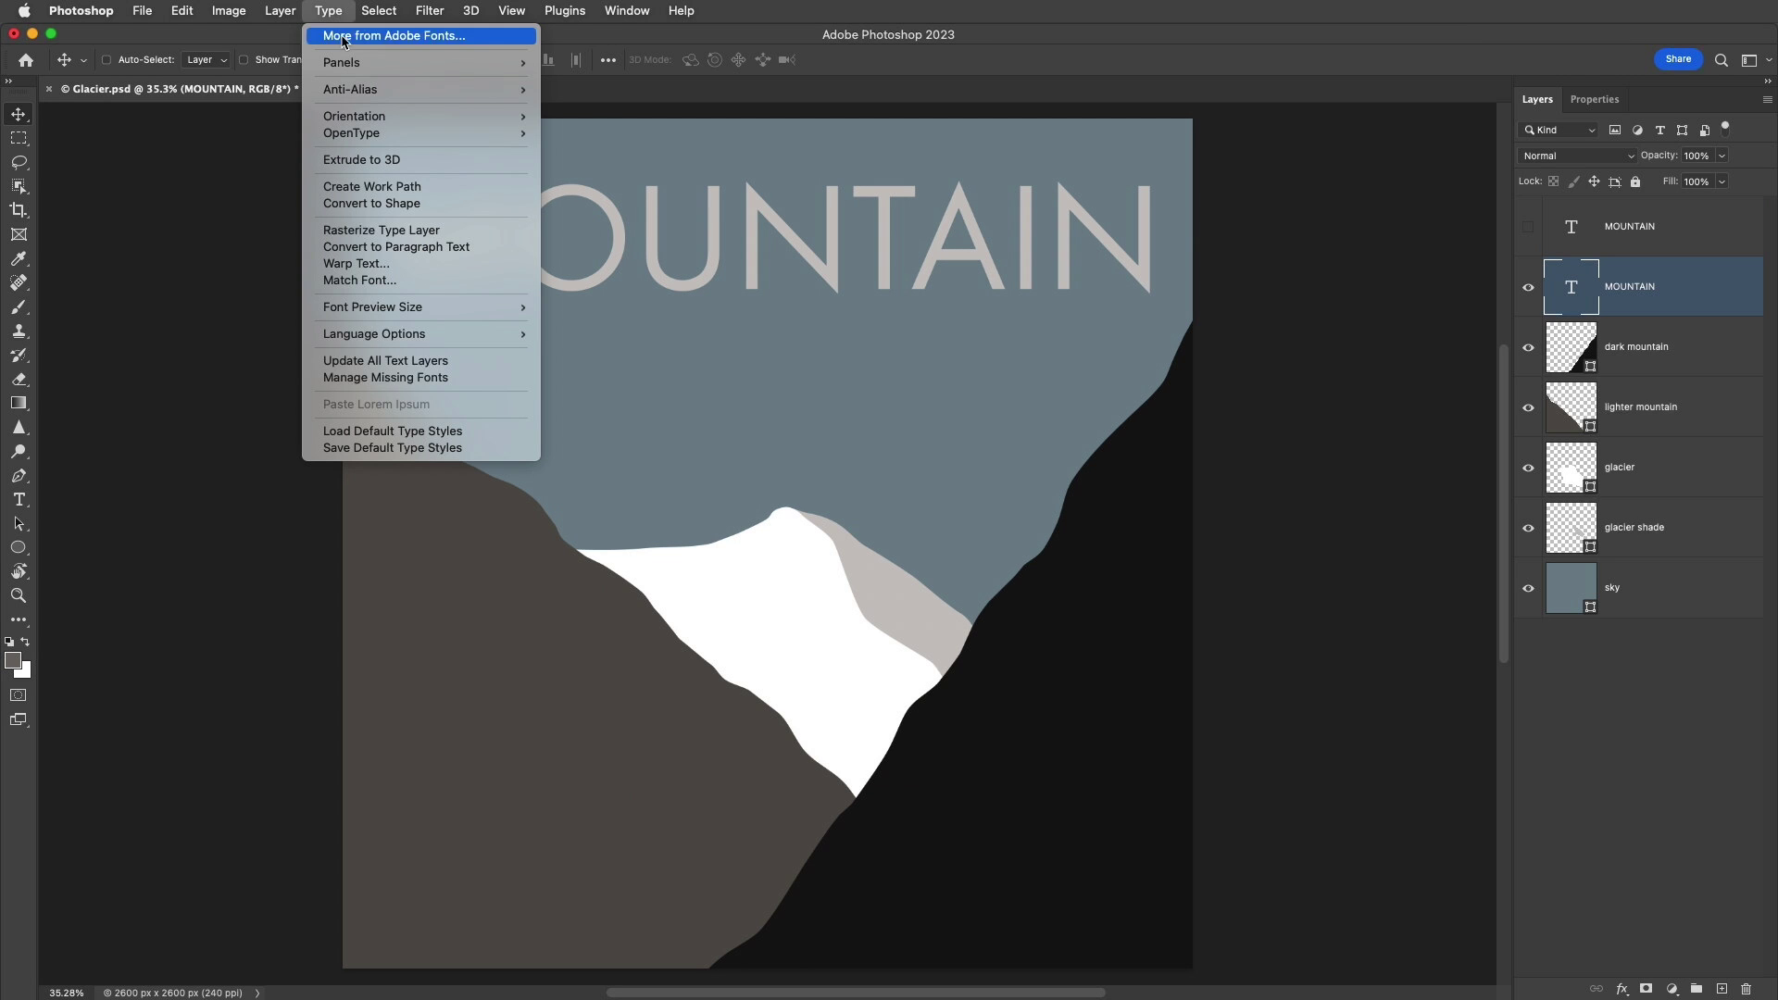
pyautogui.click(428, 208)
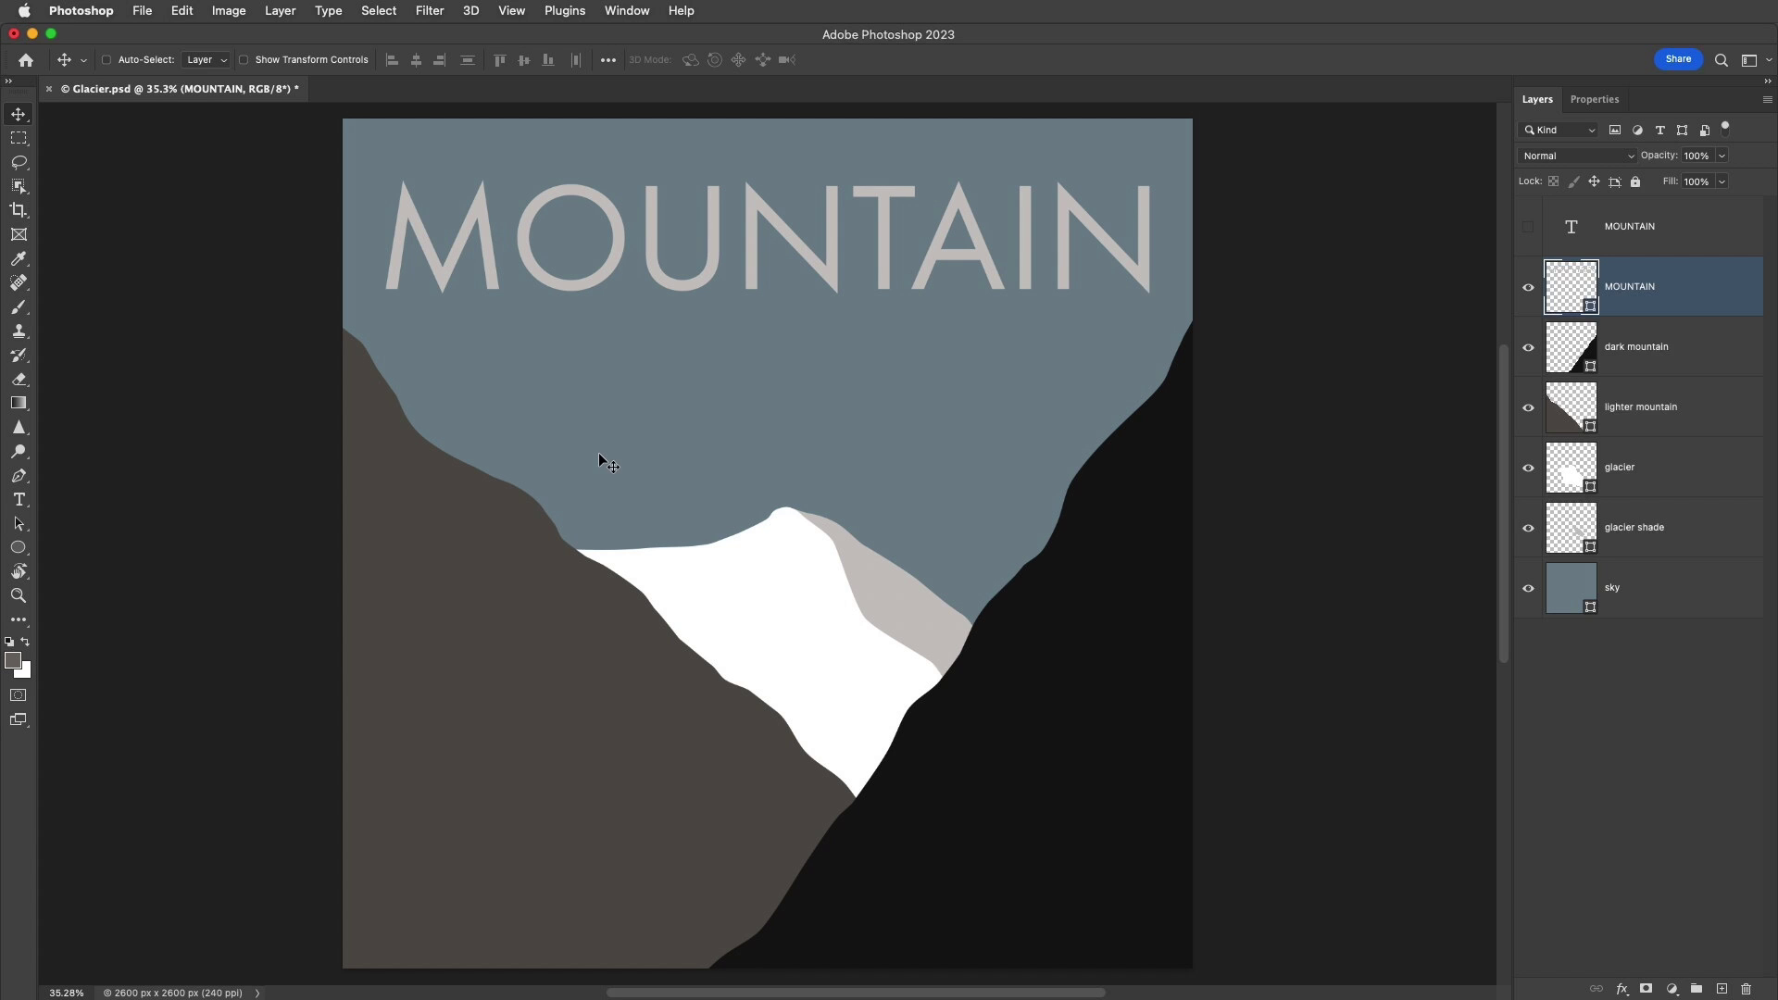
# Switch to the Direct Selection Tool and zoom in on the lettering, undoing a trial move of the O
pyautogui.moveTo(19, 523); pyautogui.dragTo(111, 528)
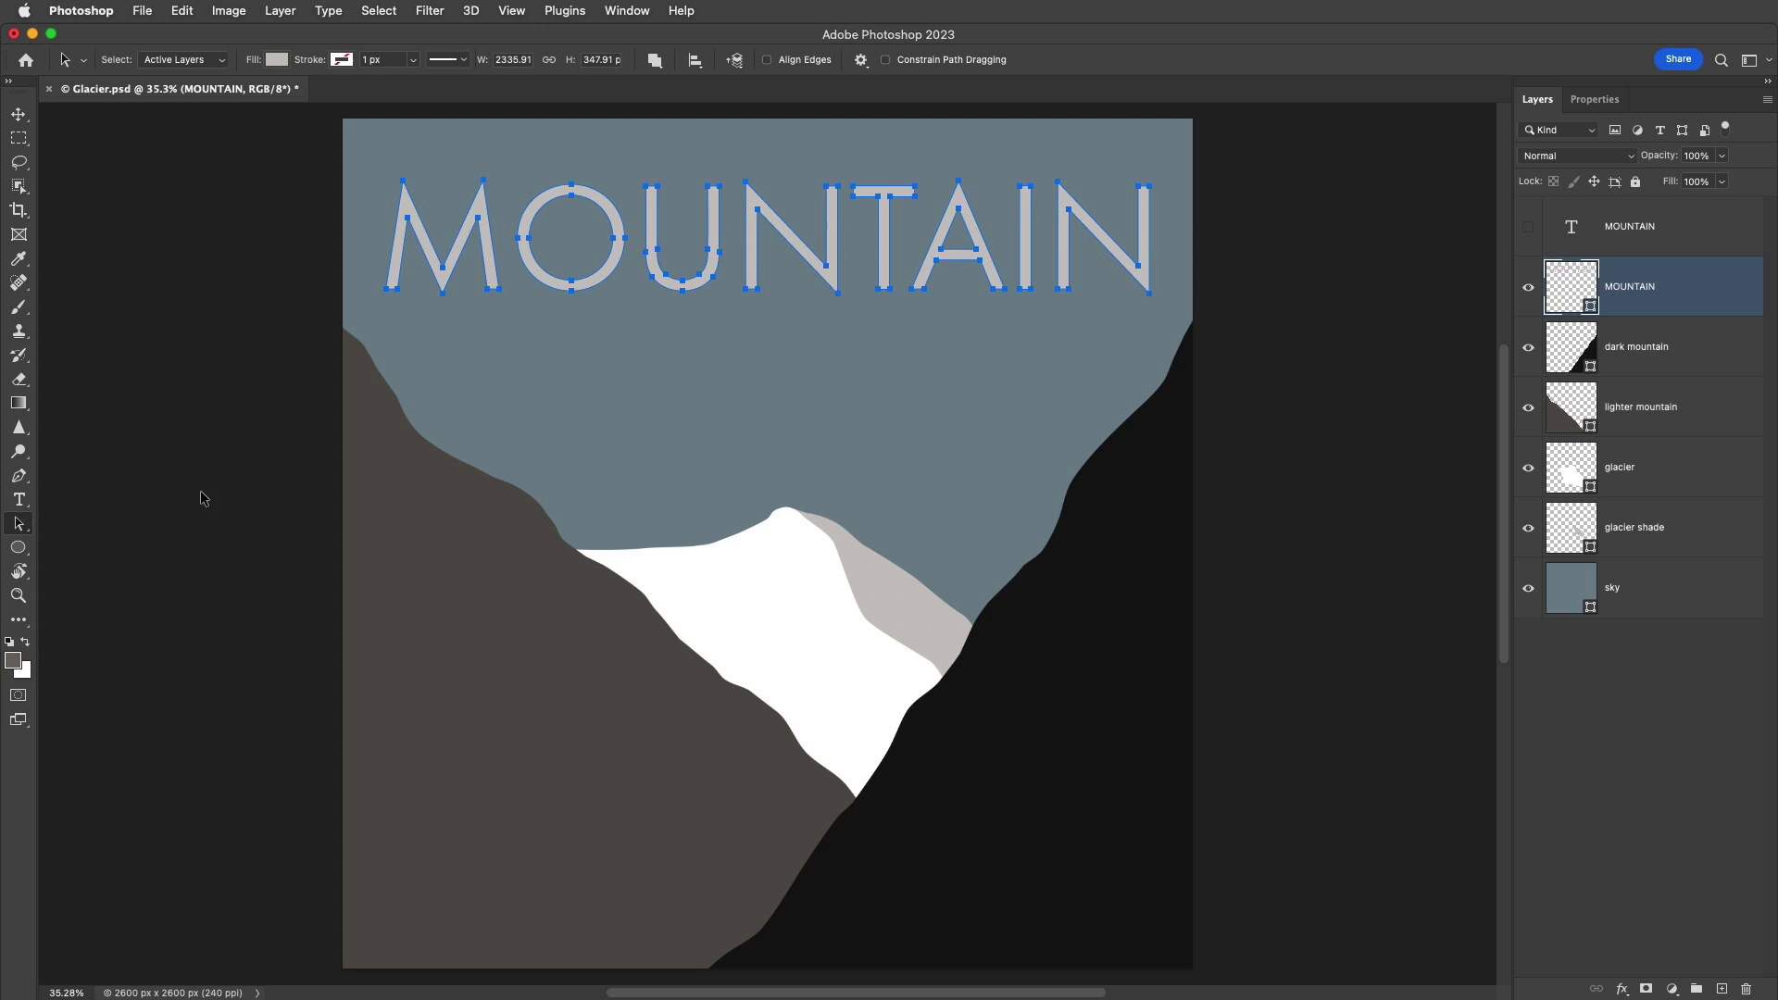
pyautogui.click(559, 342)
pyautogui.moveTo(600, 275); pyautogui.dragTo(583, 422)
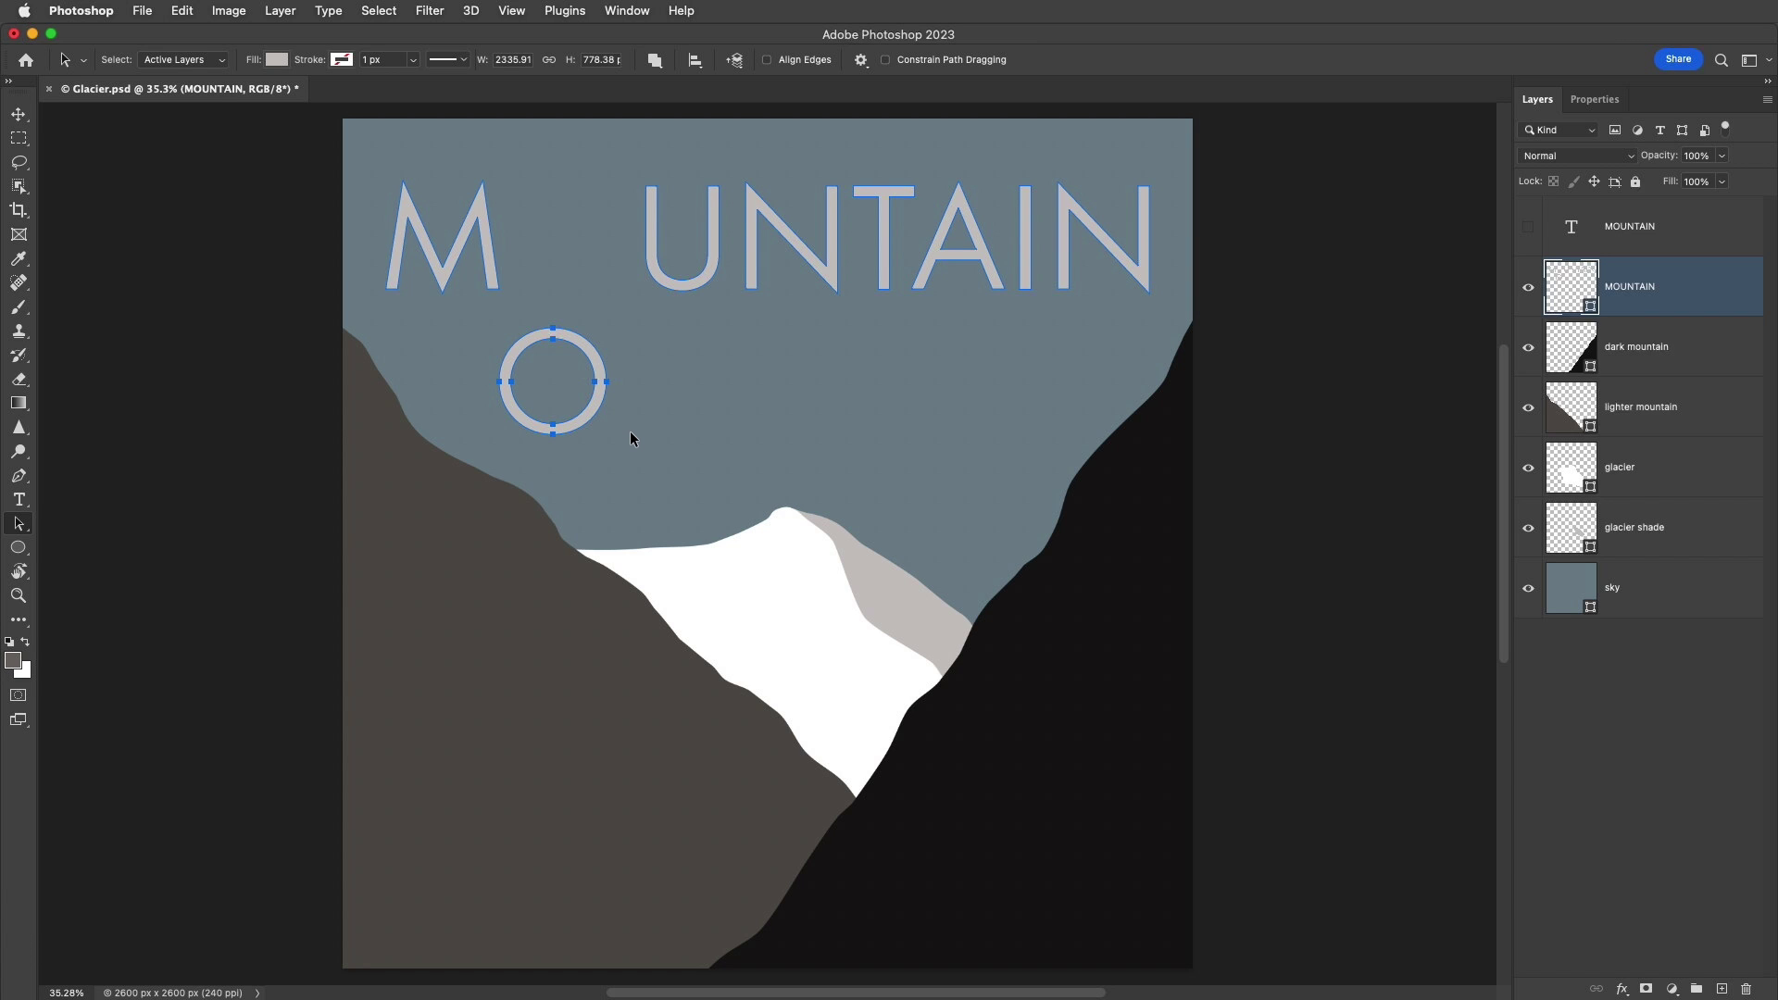
pyautogui.press('super+z')
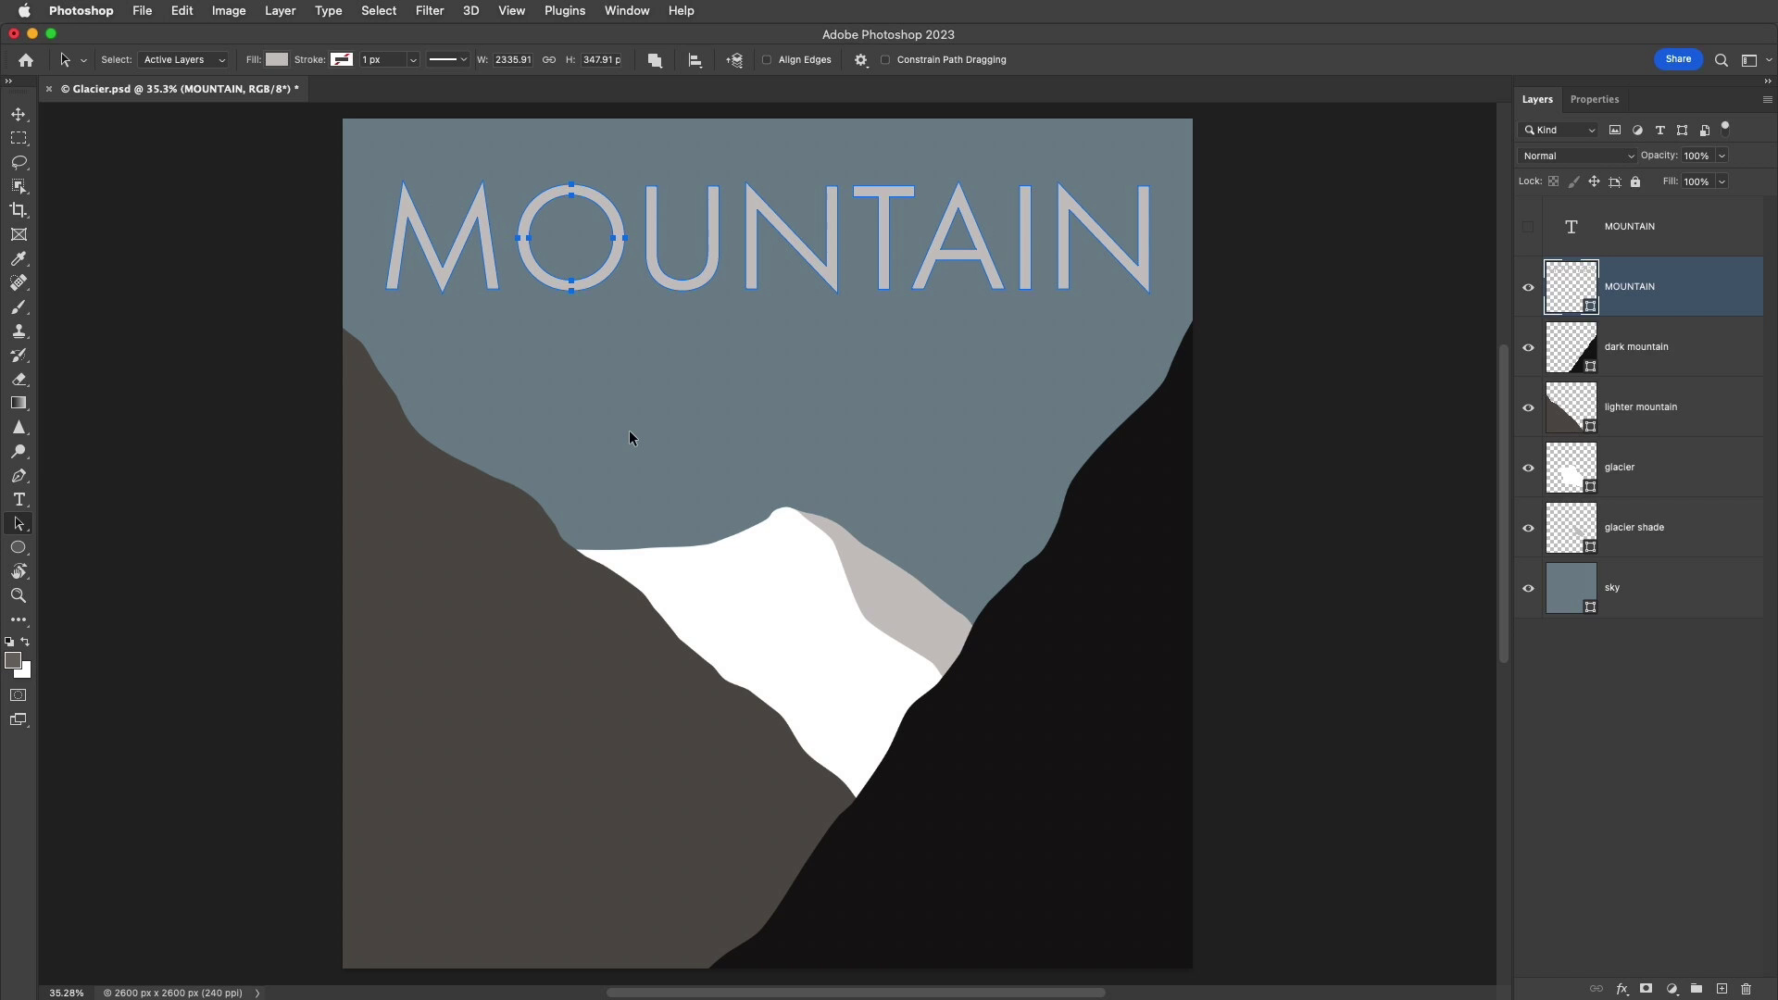
pyautogui.rightClick(19, 524)
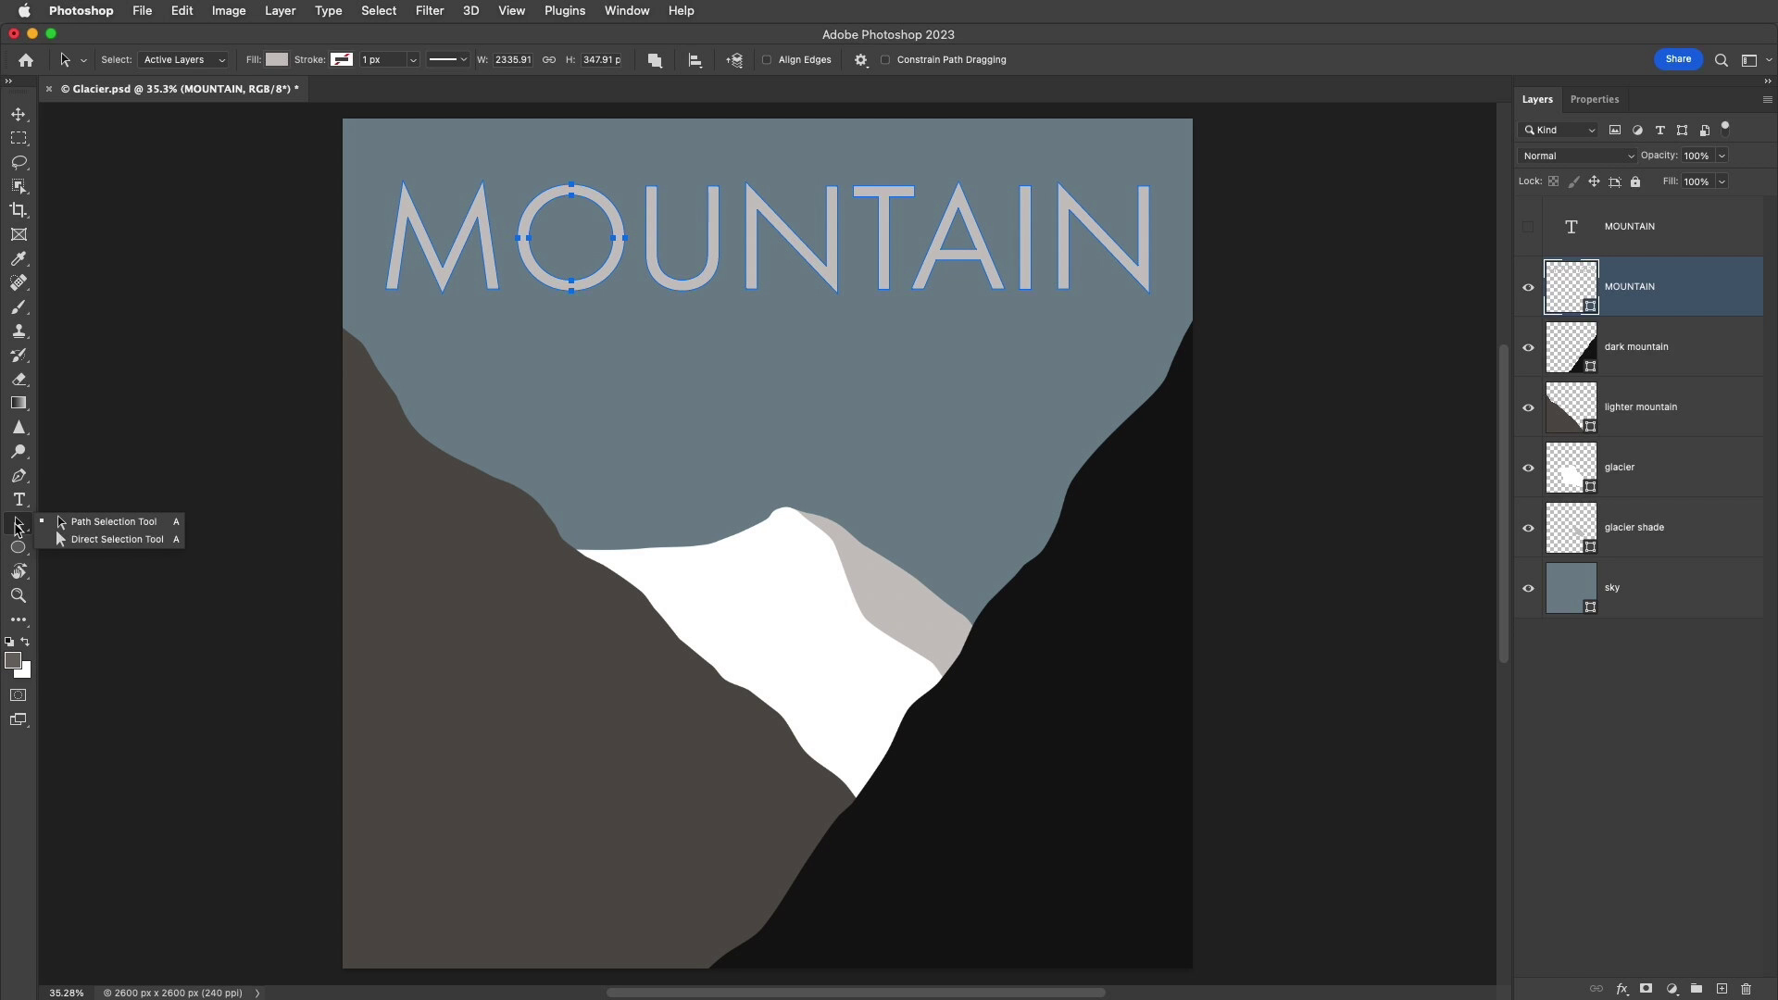
pyautogui.click(97, 539)
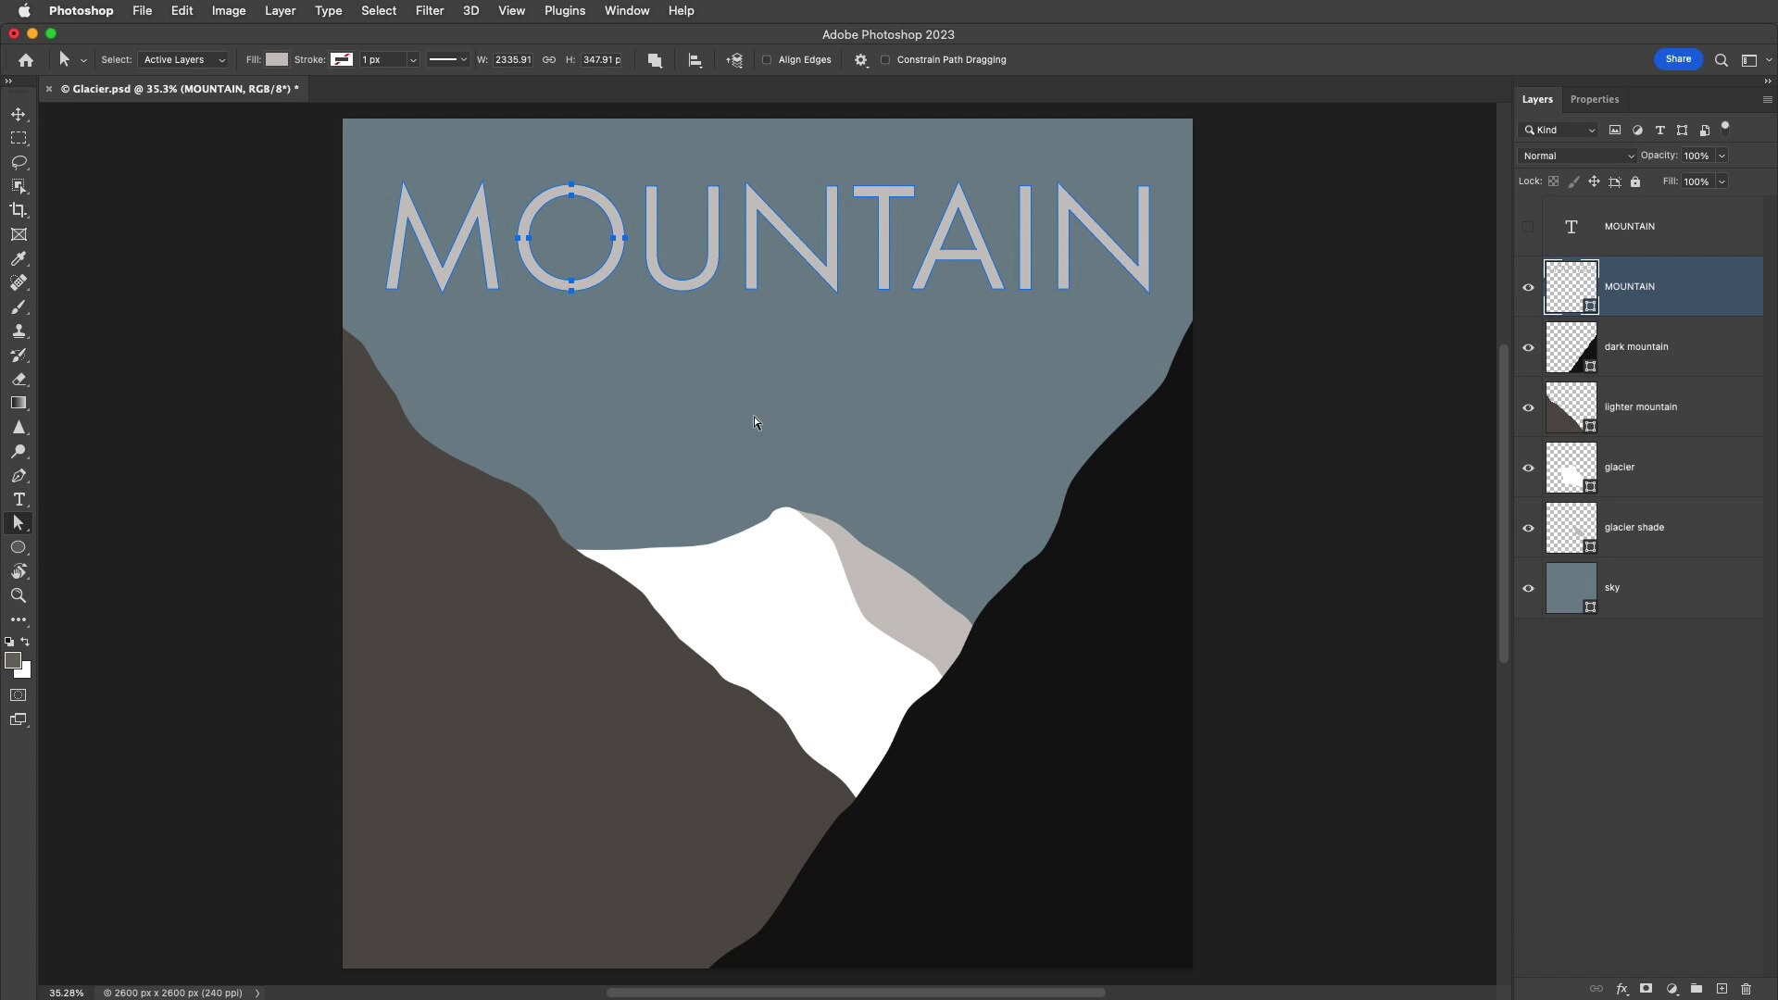
pyautogui.press('super+equal')
pyautogui.press('super+equal')
pyautogui.scroll(5, 881, 414)
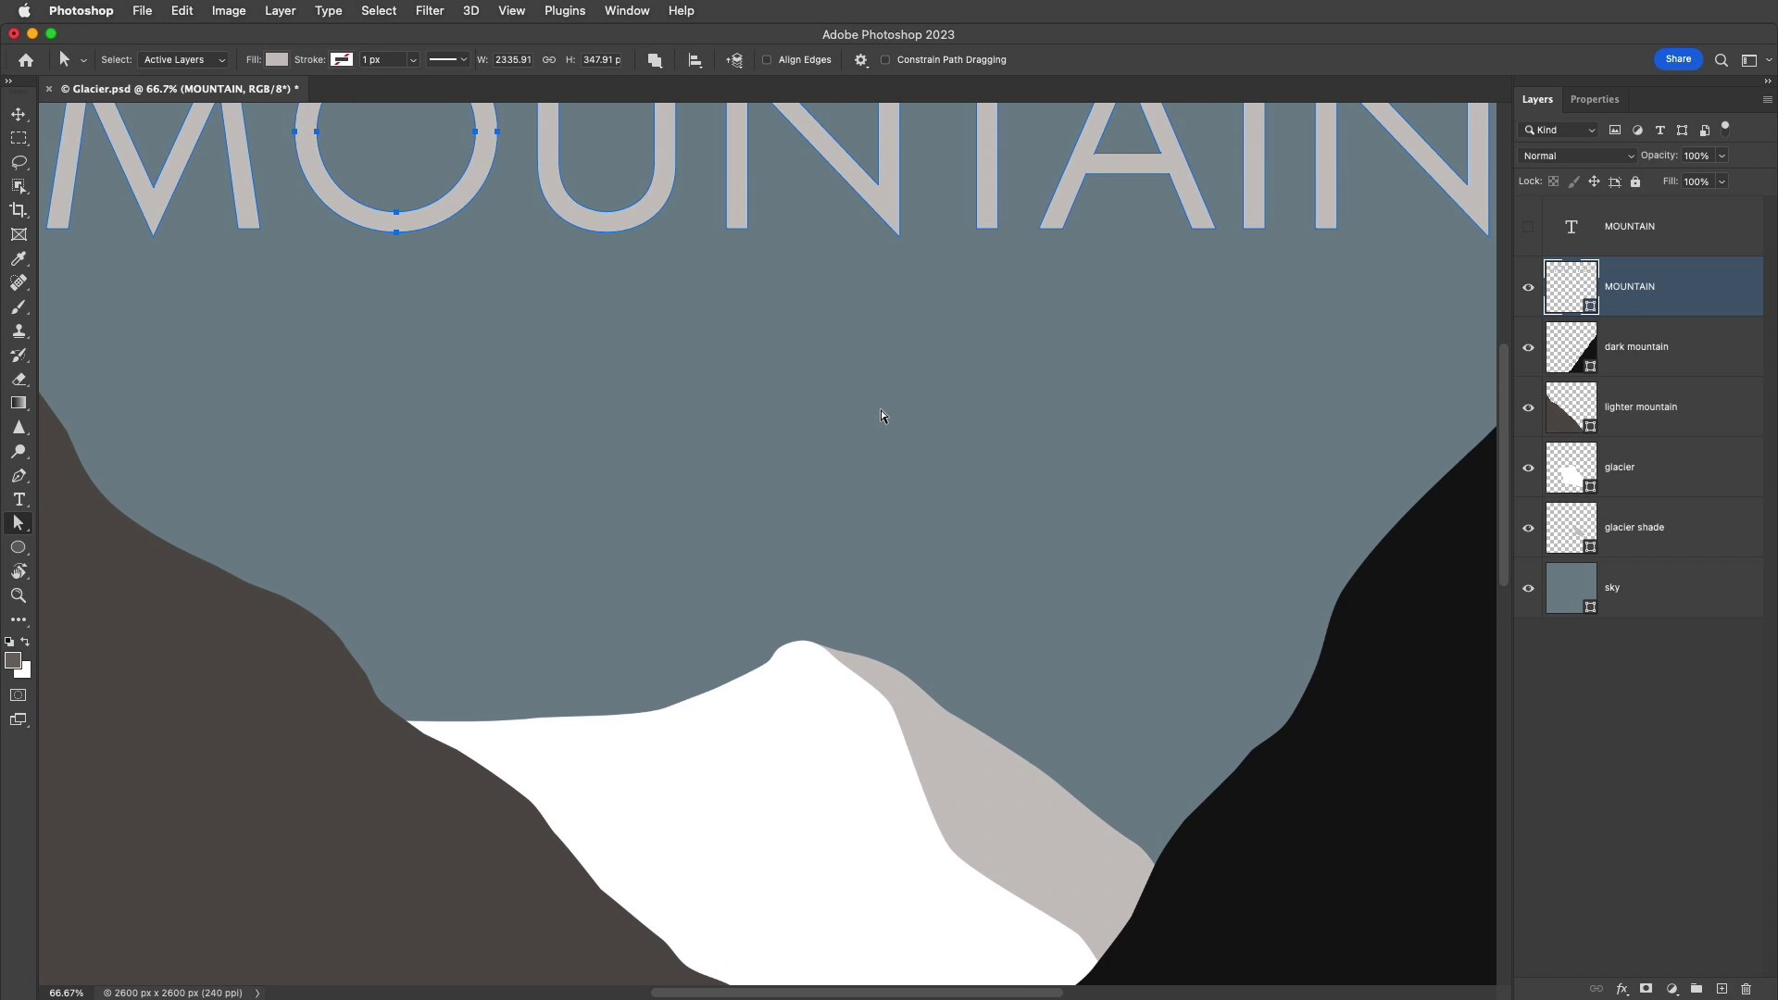
pyautogui.scroll(5, 882, 416)
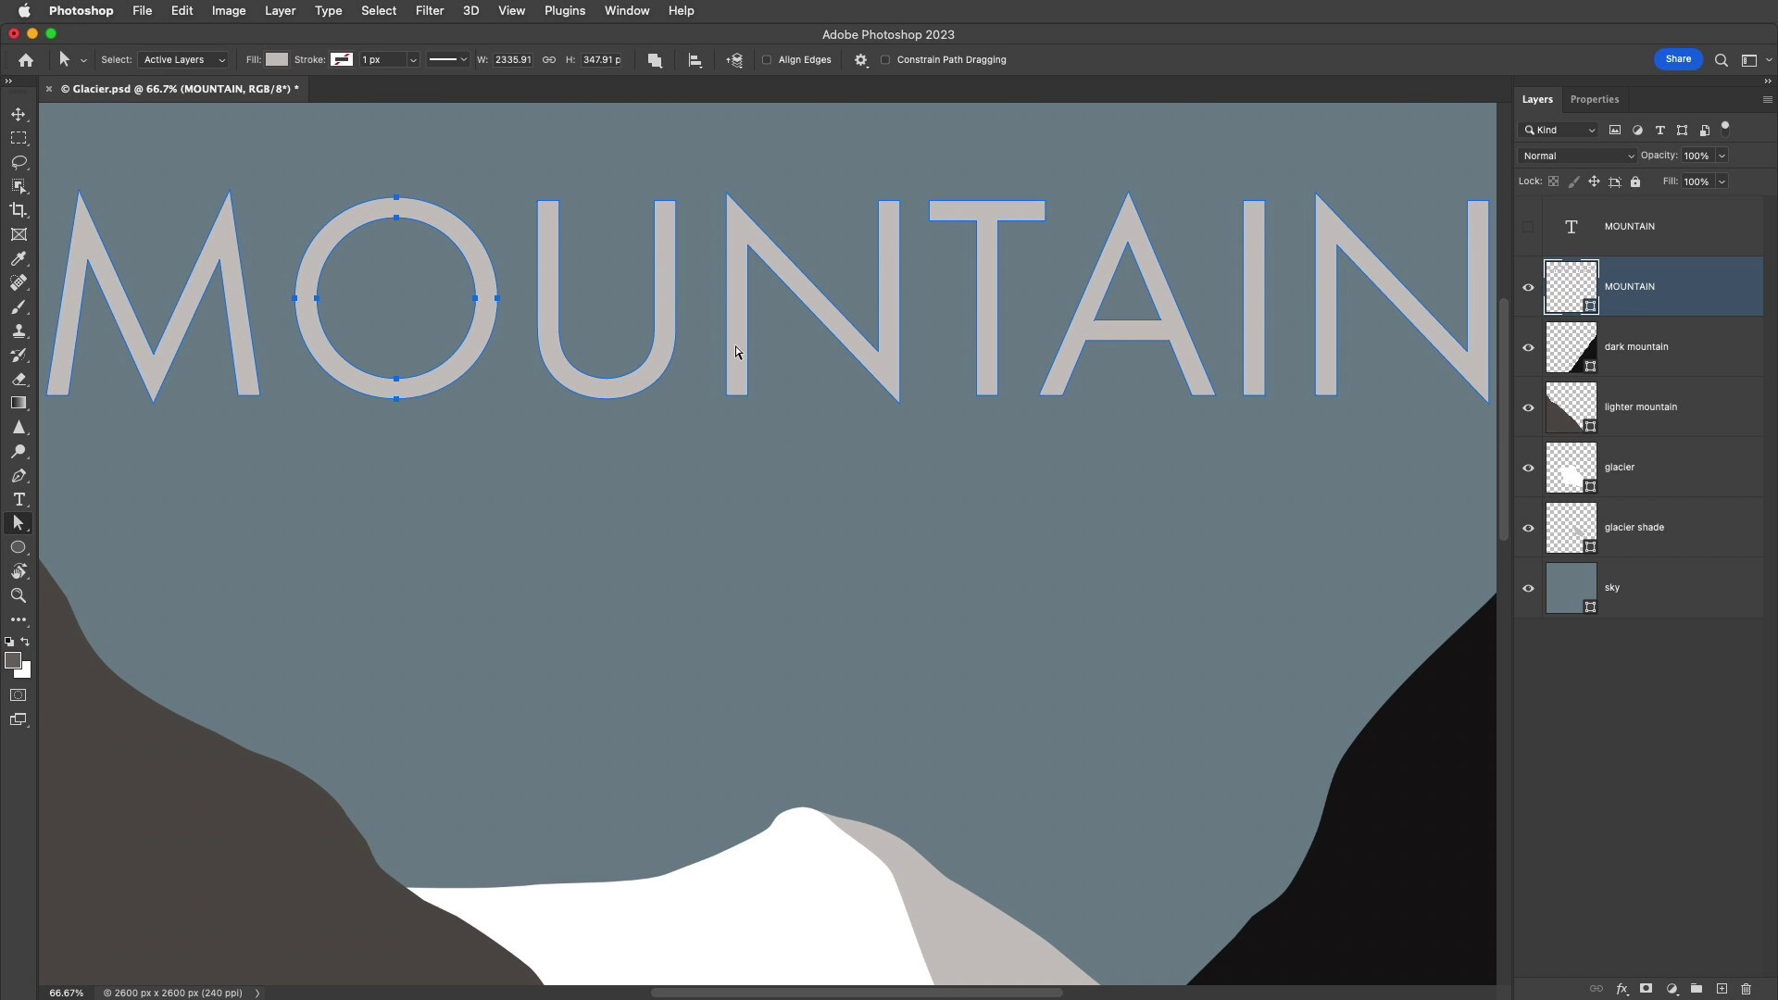
# Drag the N's bottom-left anchors down to the glacier peak and its top-right anchors upward
pyautogui.moveTo(728, 342)
pyautogui.mouseDown()
pyautogui.moveTo(704, 335)
pyautogui.moveTo(698, 415)
pyautogui.moveTo(703, 310)
pyautogui.moveTo(719, 306)
pyautogui.moveTo(697, 332)
pyautogui.mouseUp()
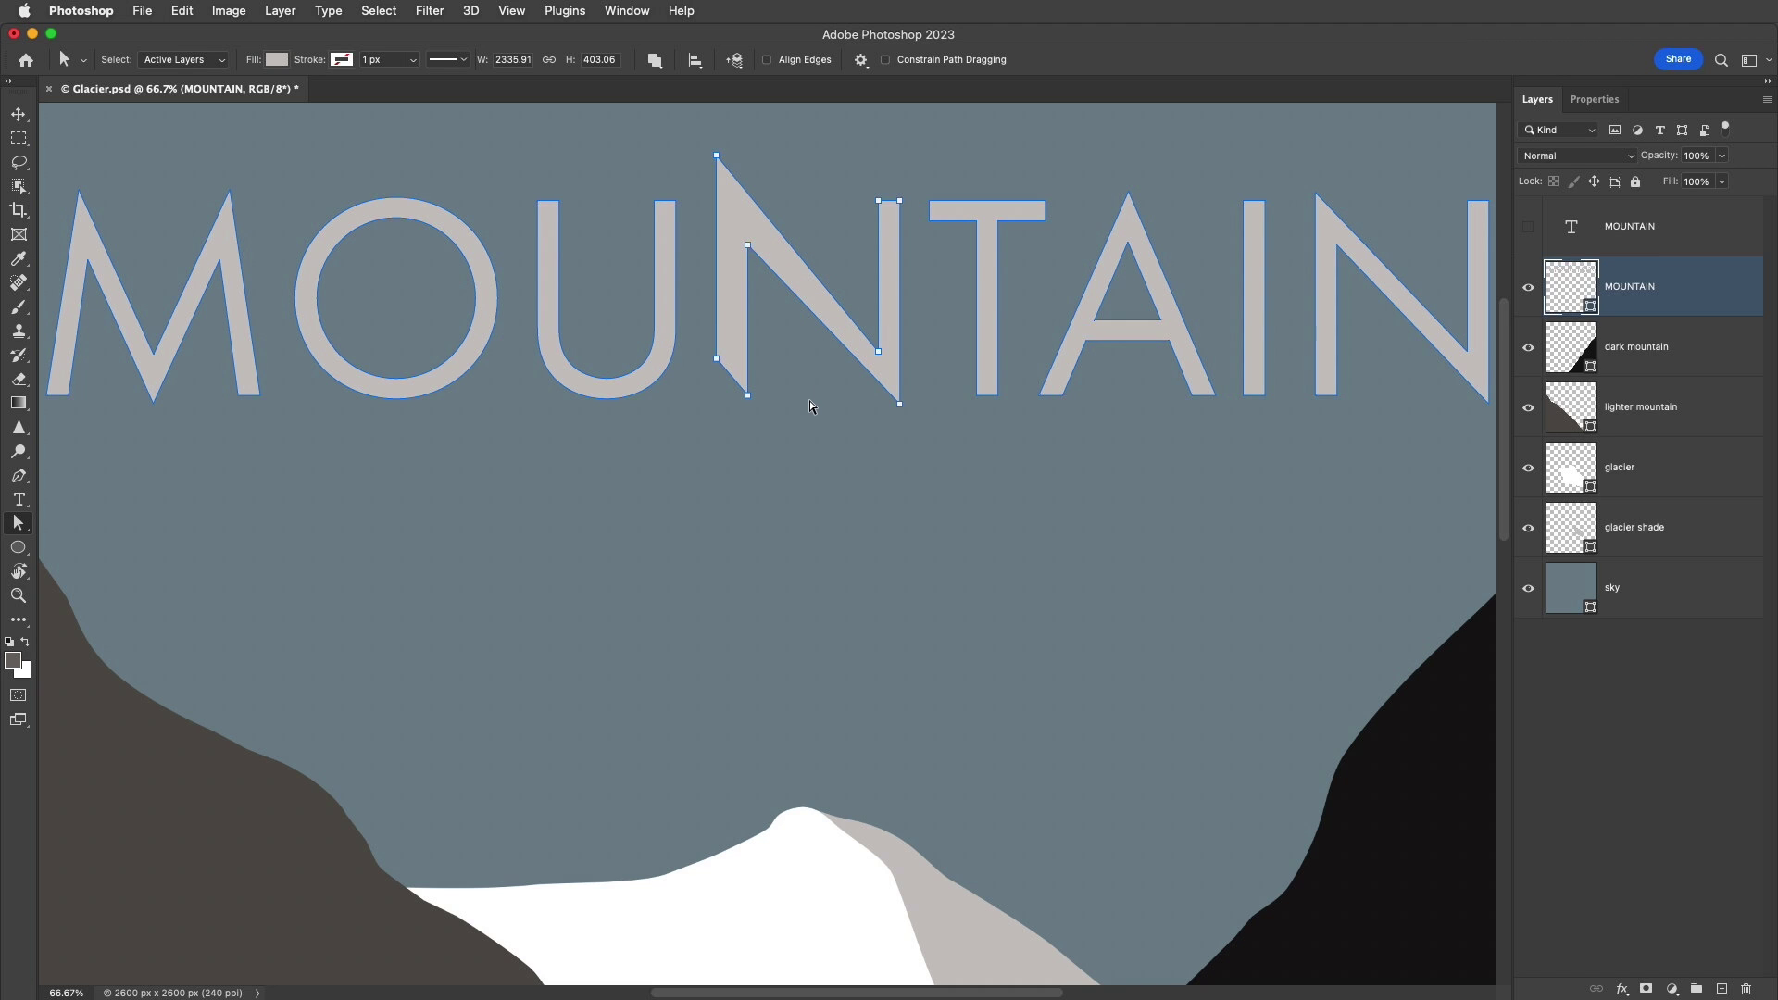
pyautogui.press('super+z')
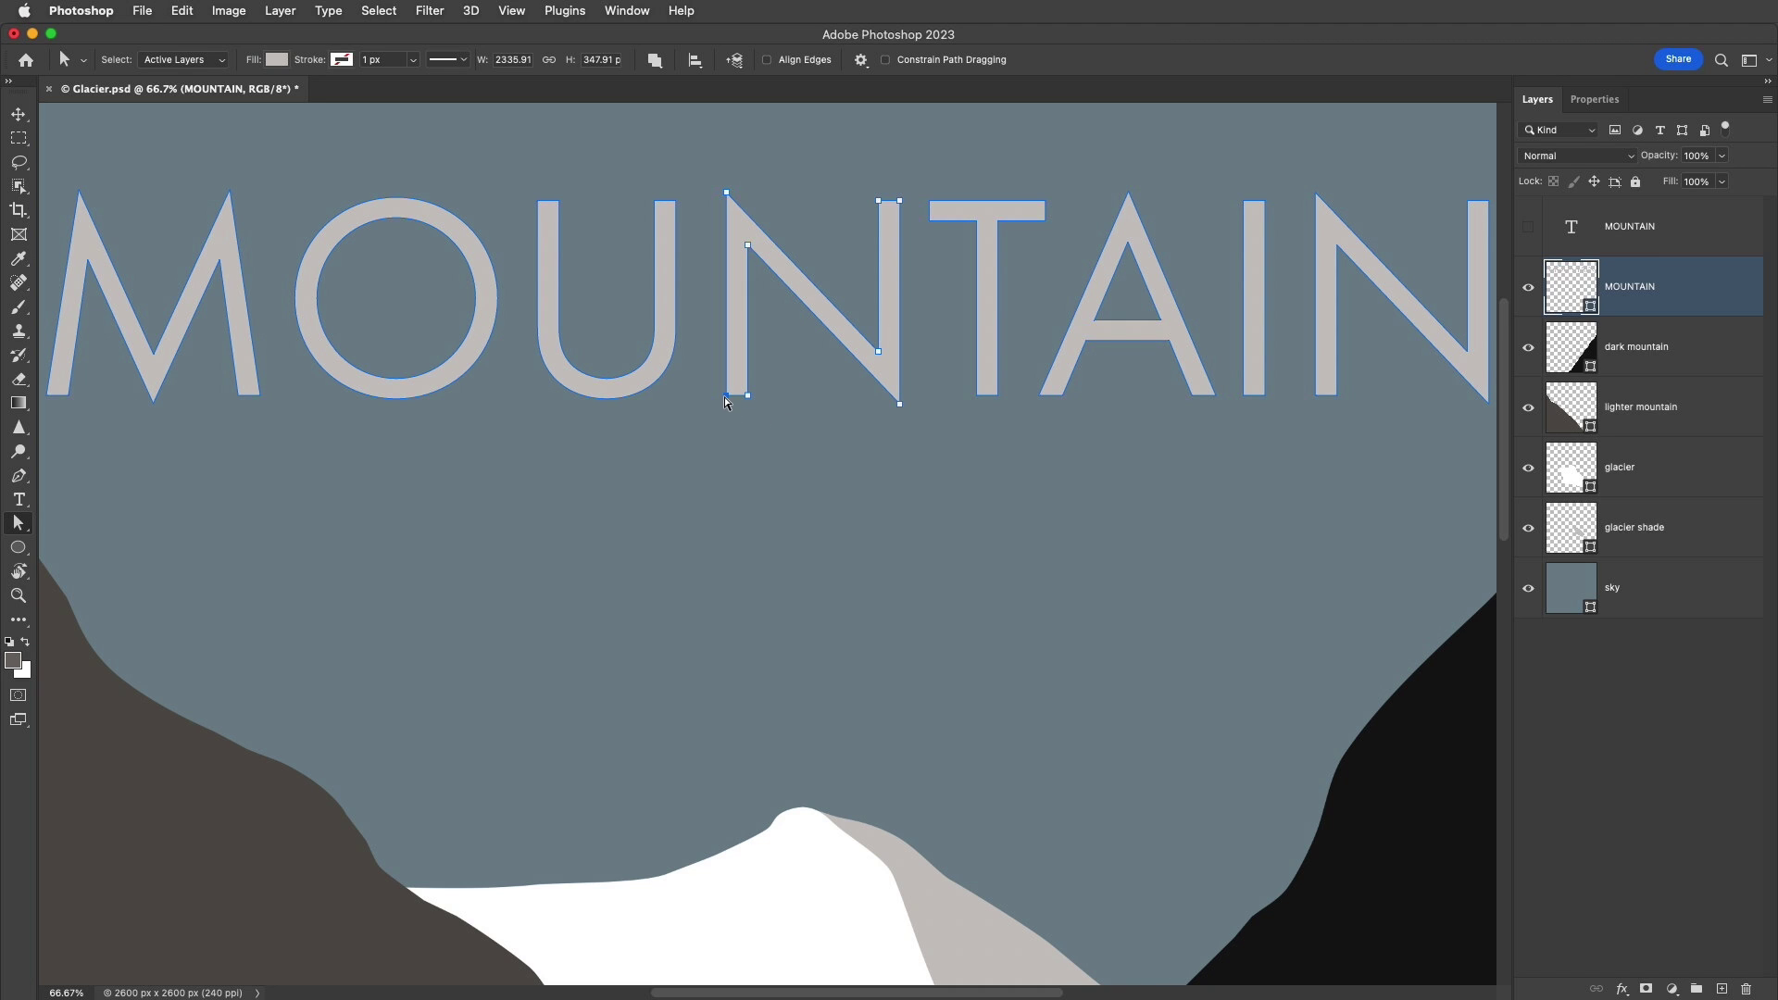
pyautogui.moveTo(728, 401); pyautogui.dragTo(710, 485)
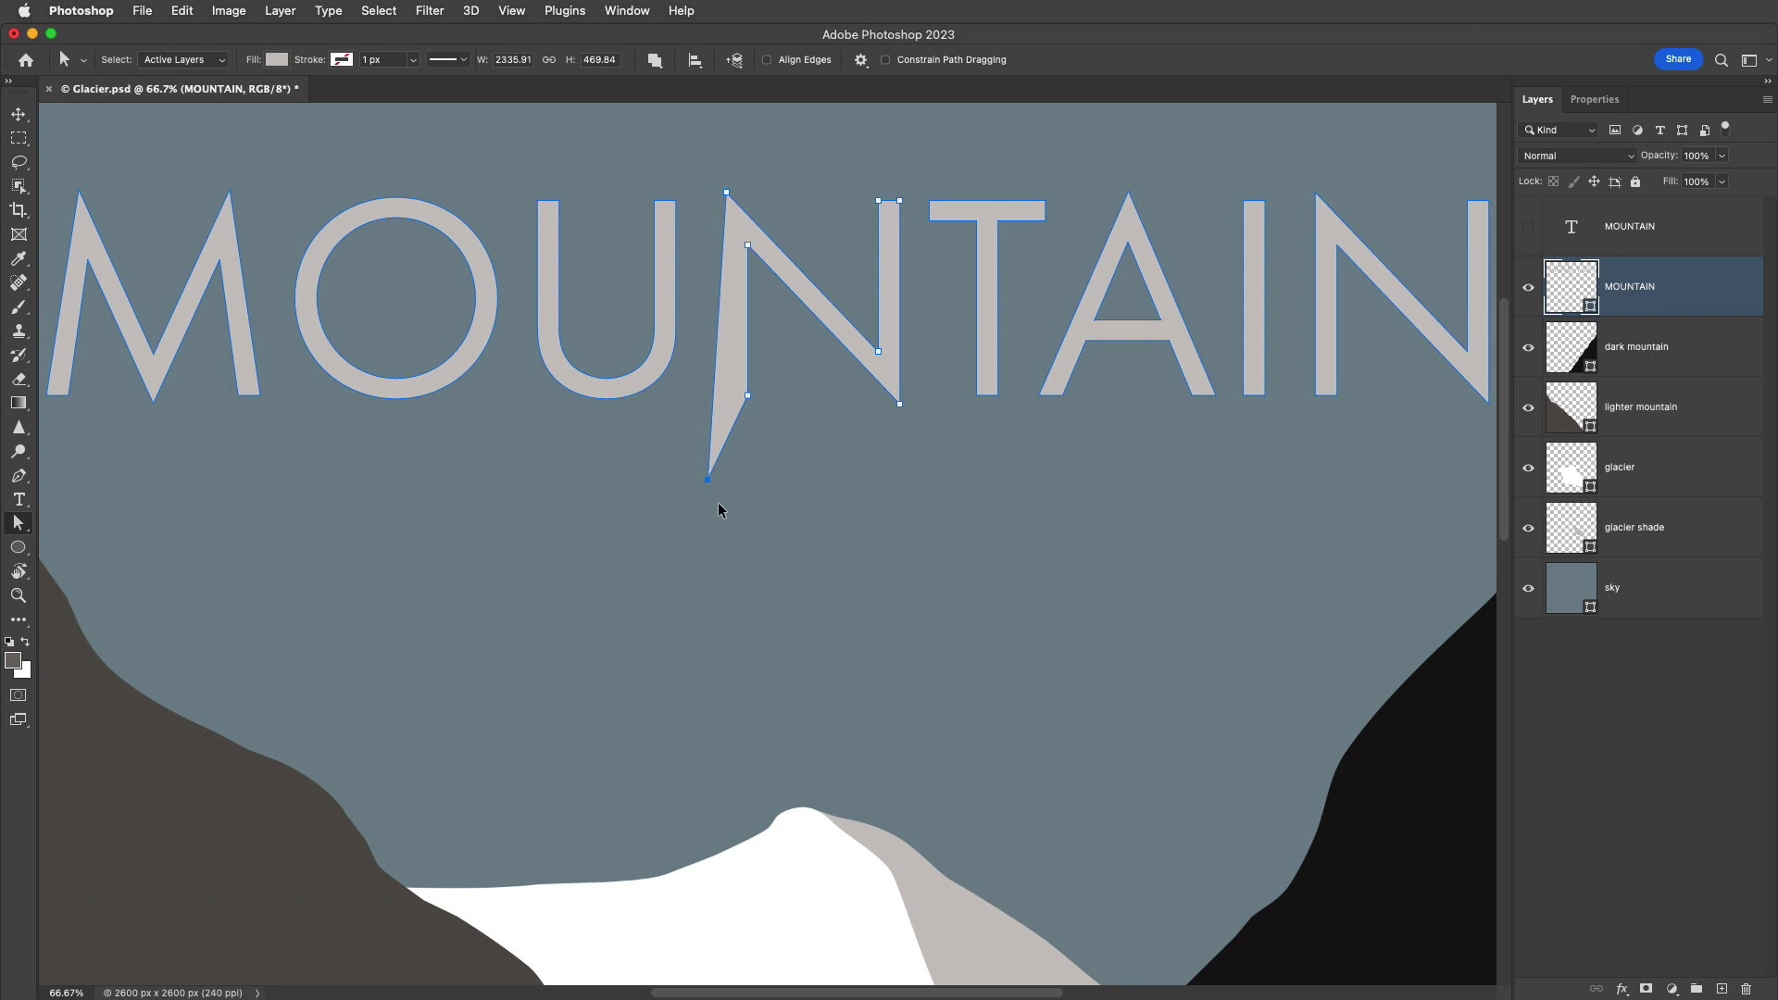
pyautogui.press('super+z')
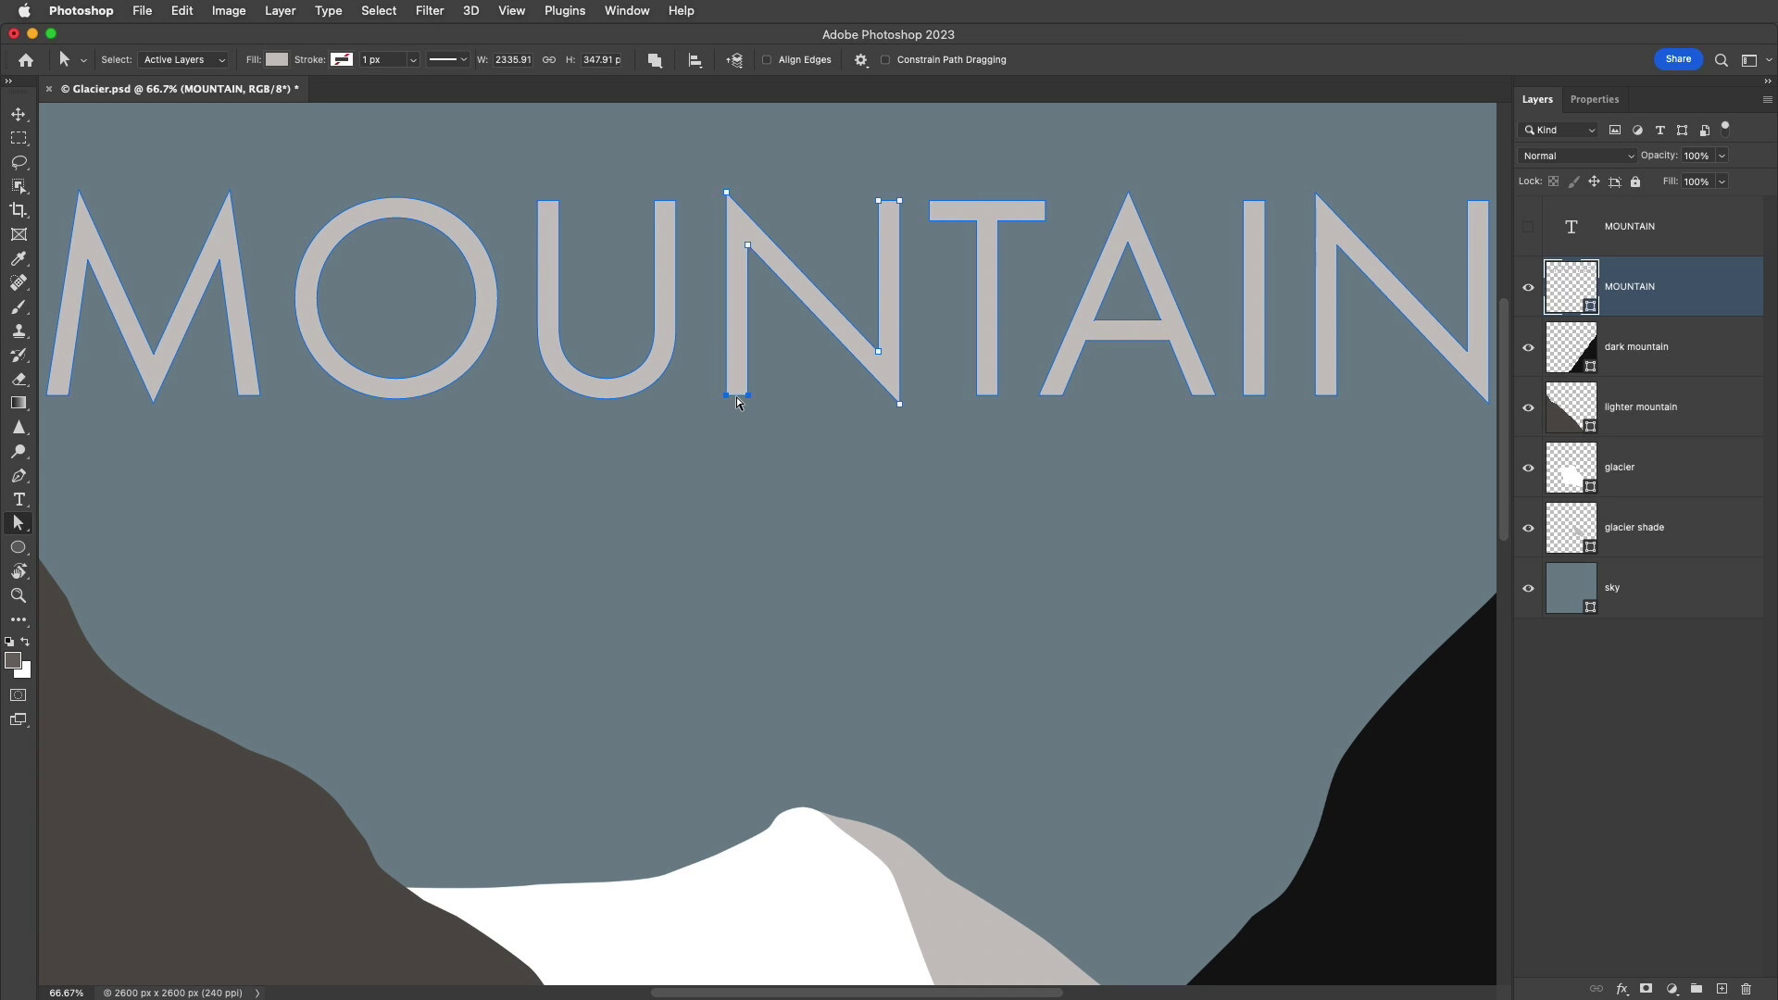
pyautogui.moveTo(737, 401); pyautogui.dragTo(726, 876)
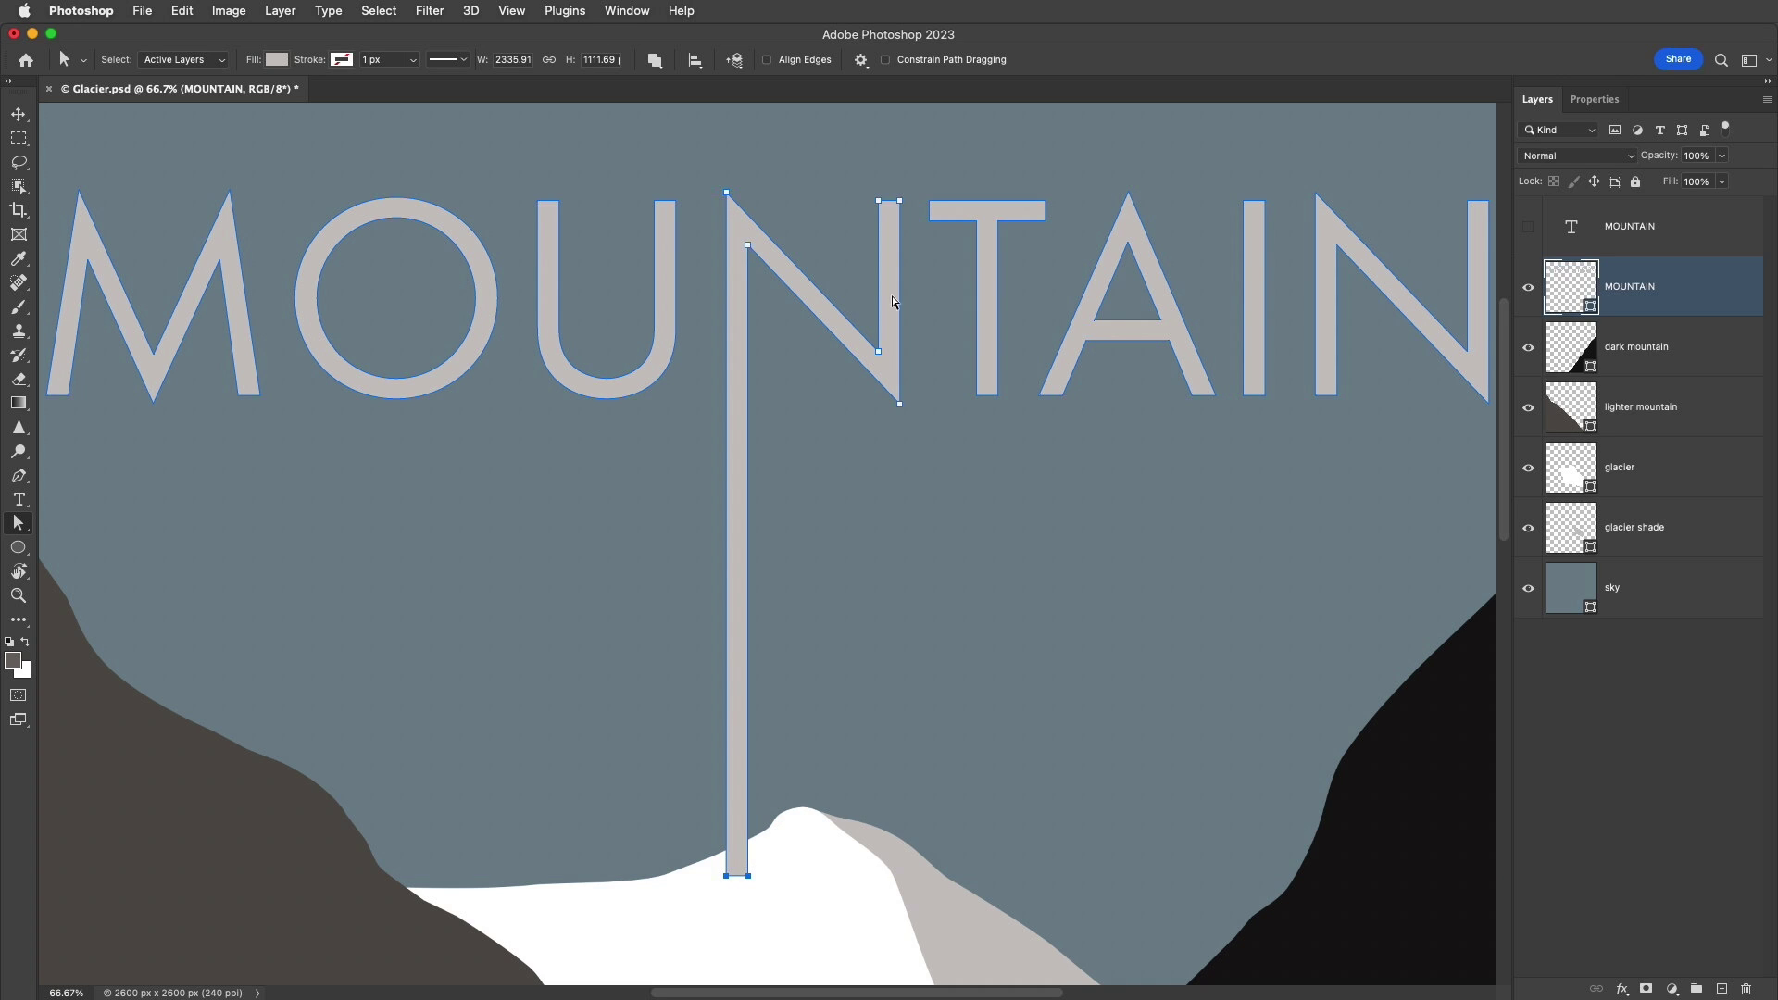
pyautogui.moveTo(892, 206); pyautogui.dragTo(891, 336)
pyautogui.scroll(-3, 891, 336)
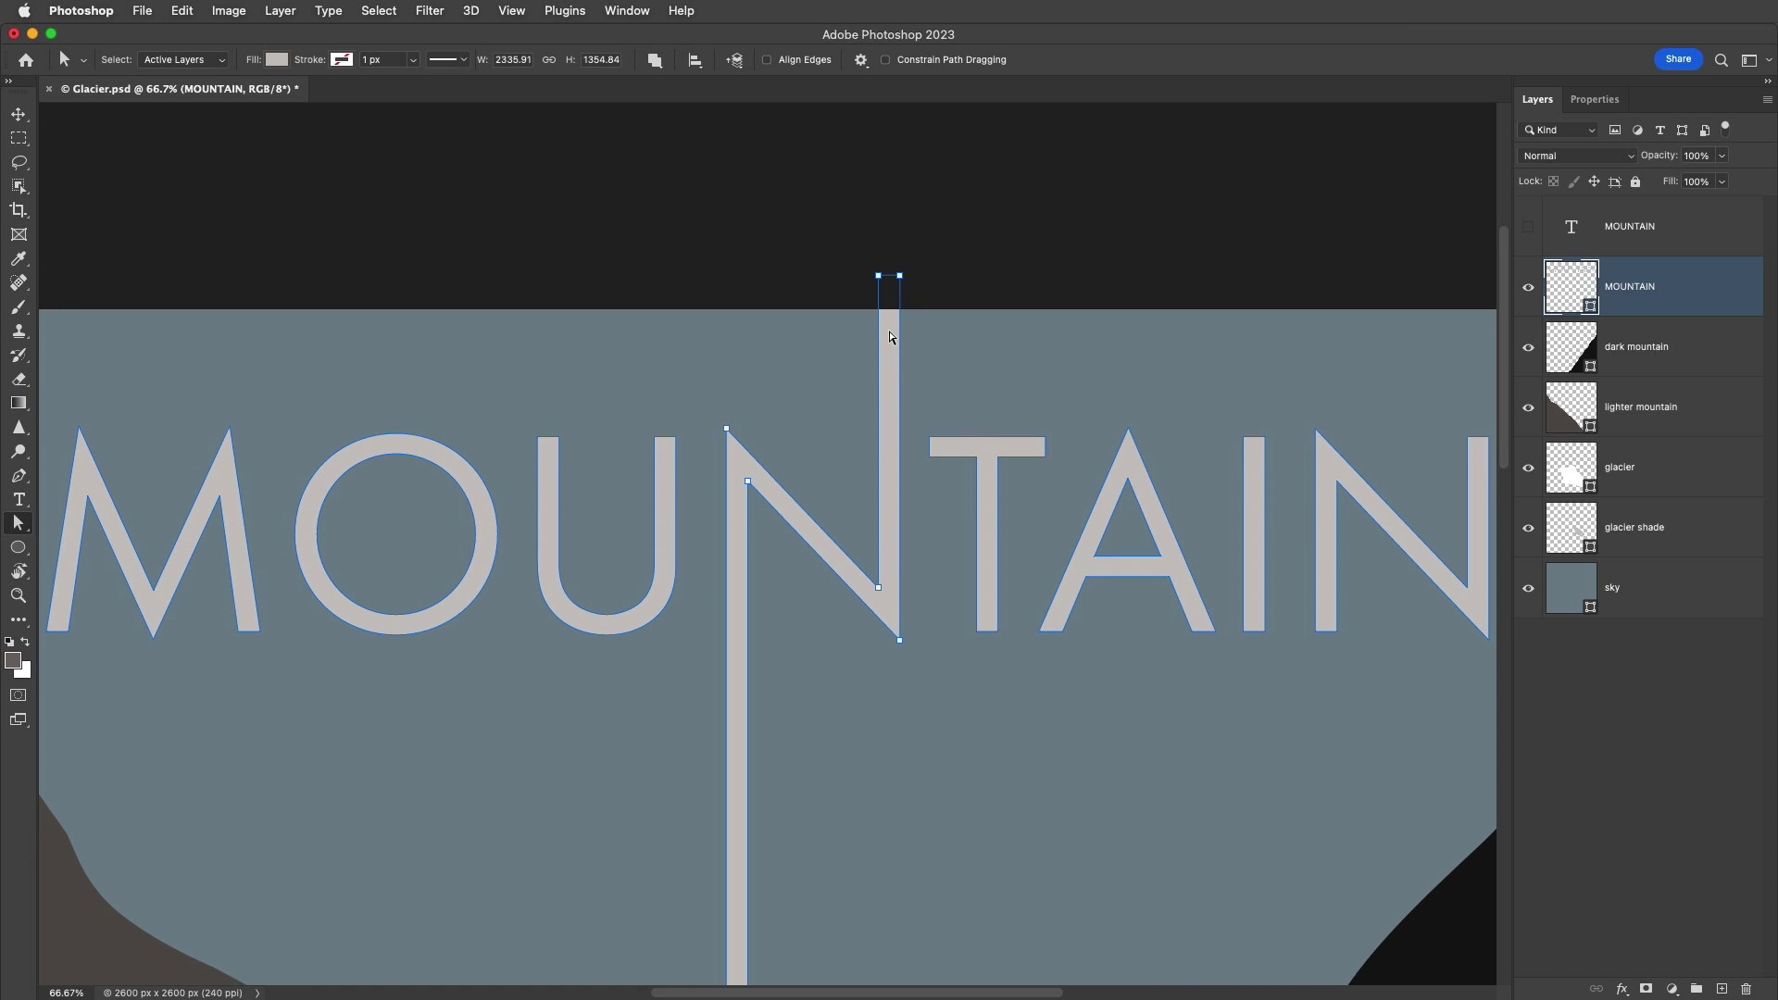
pyautogui.scroll(-3, 892, 339)
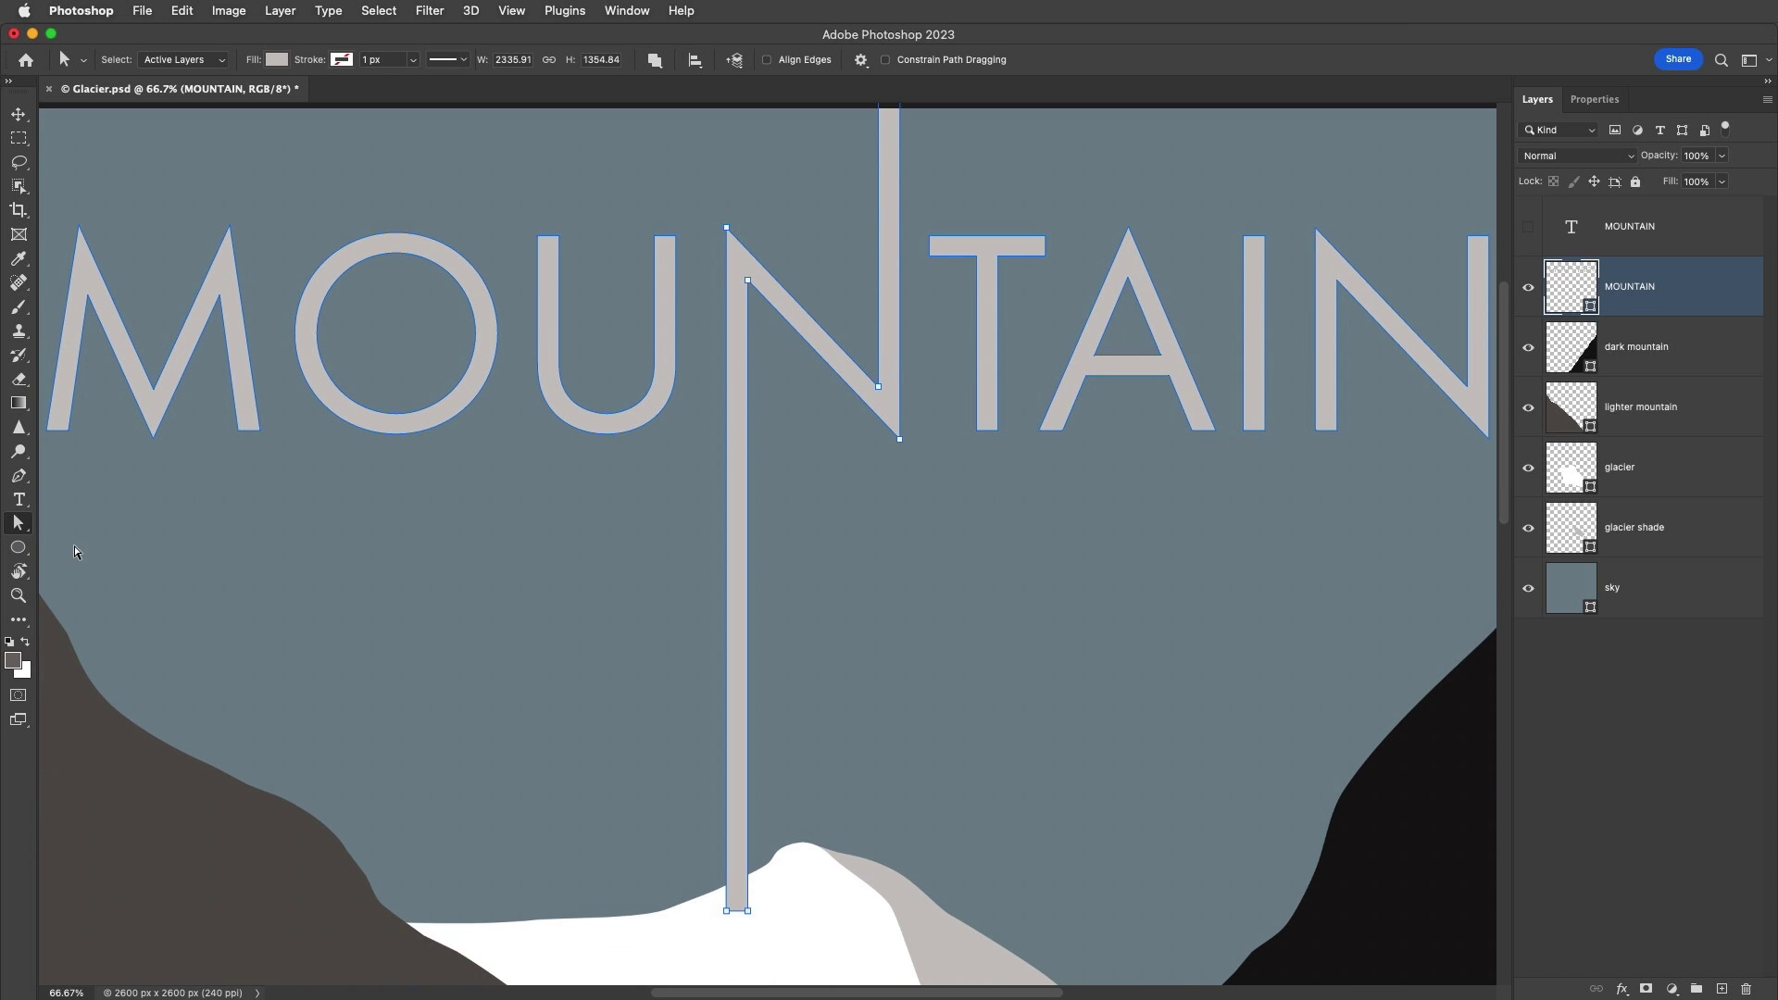
pyautogui.click(20, 476)
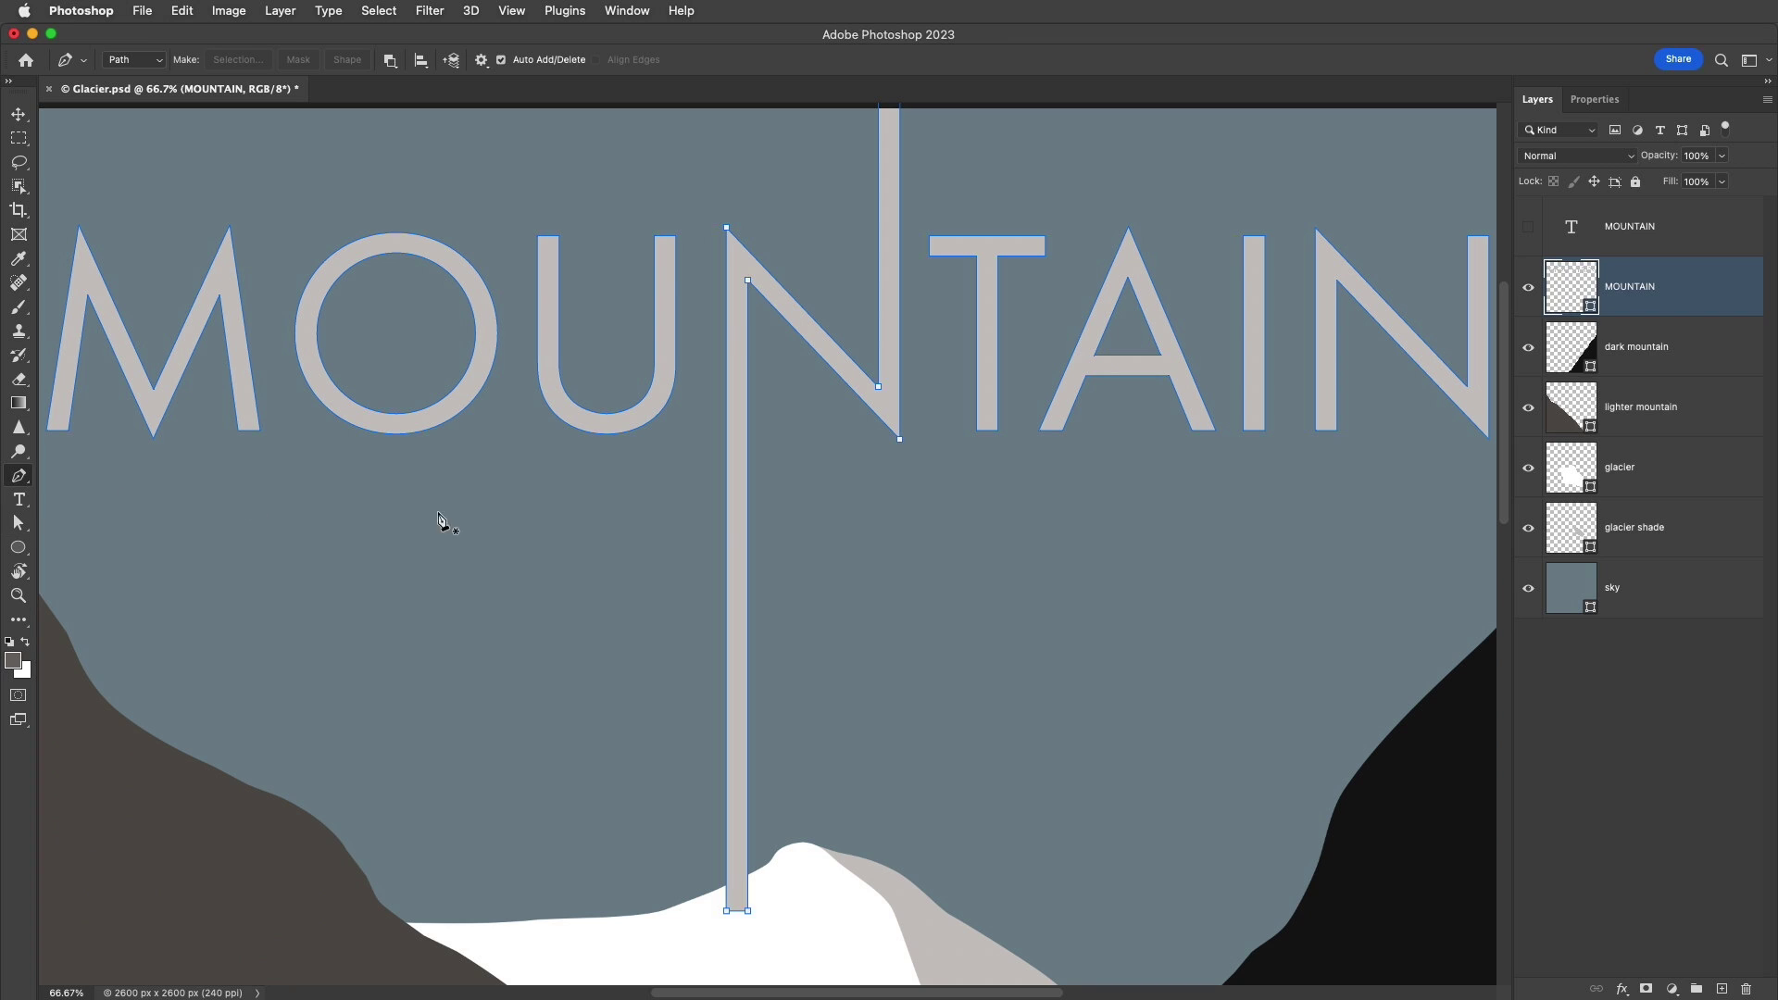
pyautogui.click(726, 511)
pyautogui.moveTo(728, 515); pyautogui.dragTo(592, 514)
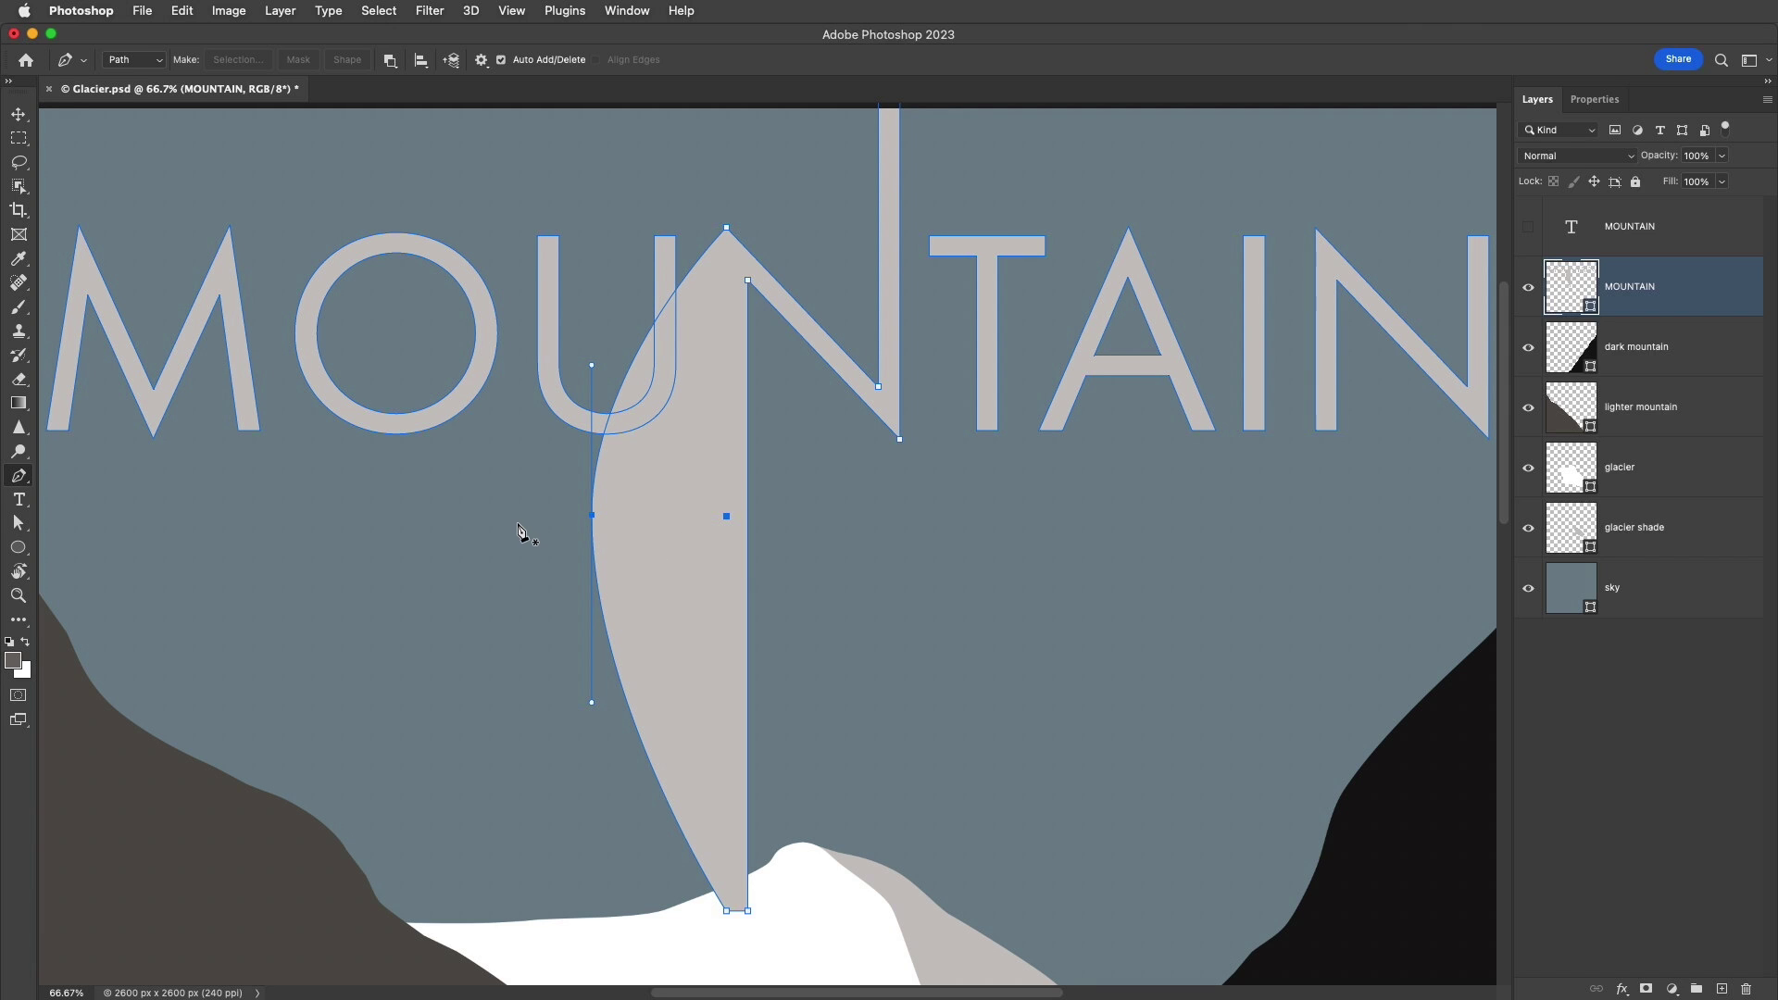
pyautogui.press('super+z')
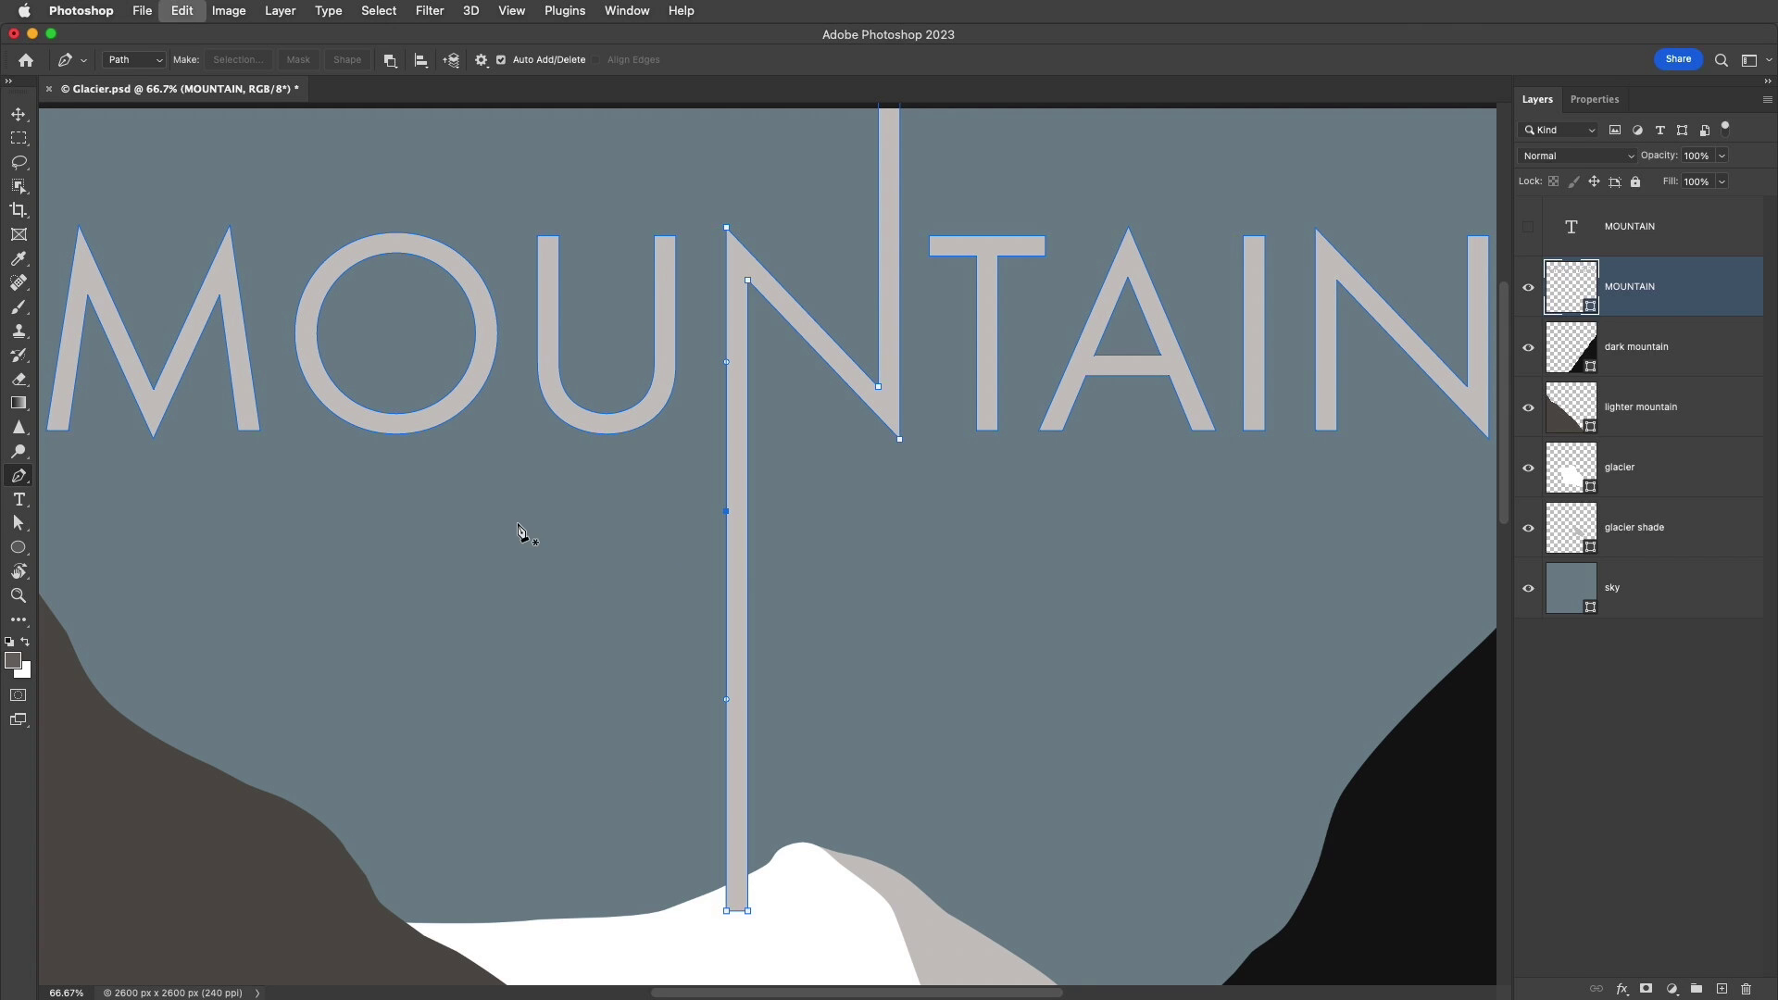
pyautogui.click(727, 512)
# Fit the poster on screen and move the MOUNTAIN layer below glacier shade, just above the sky
pyautogui.press('super+0')
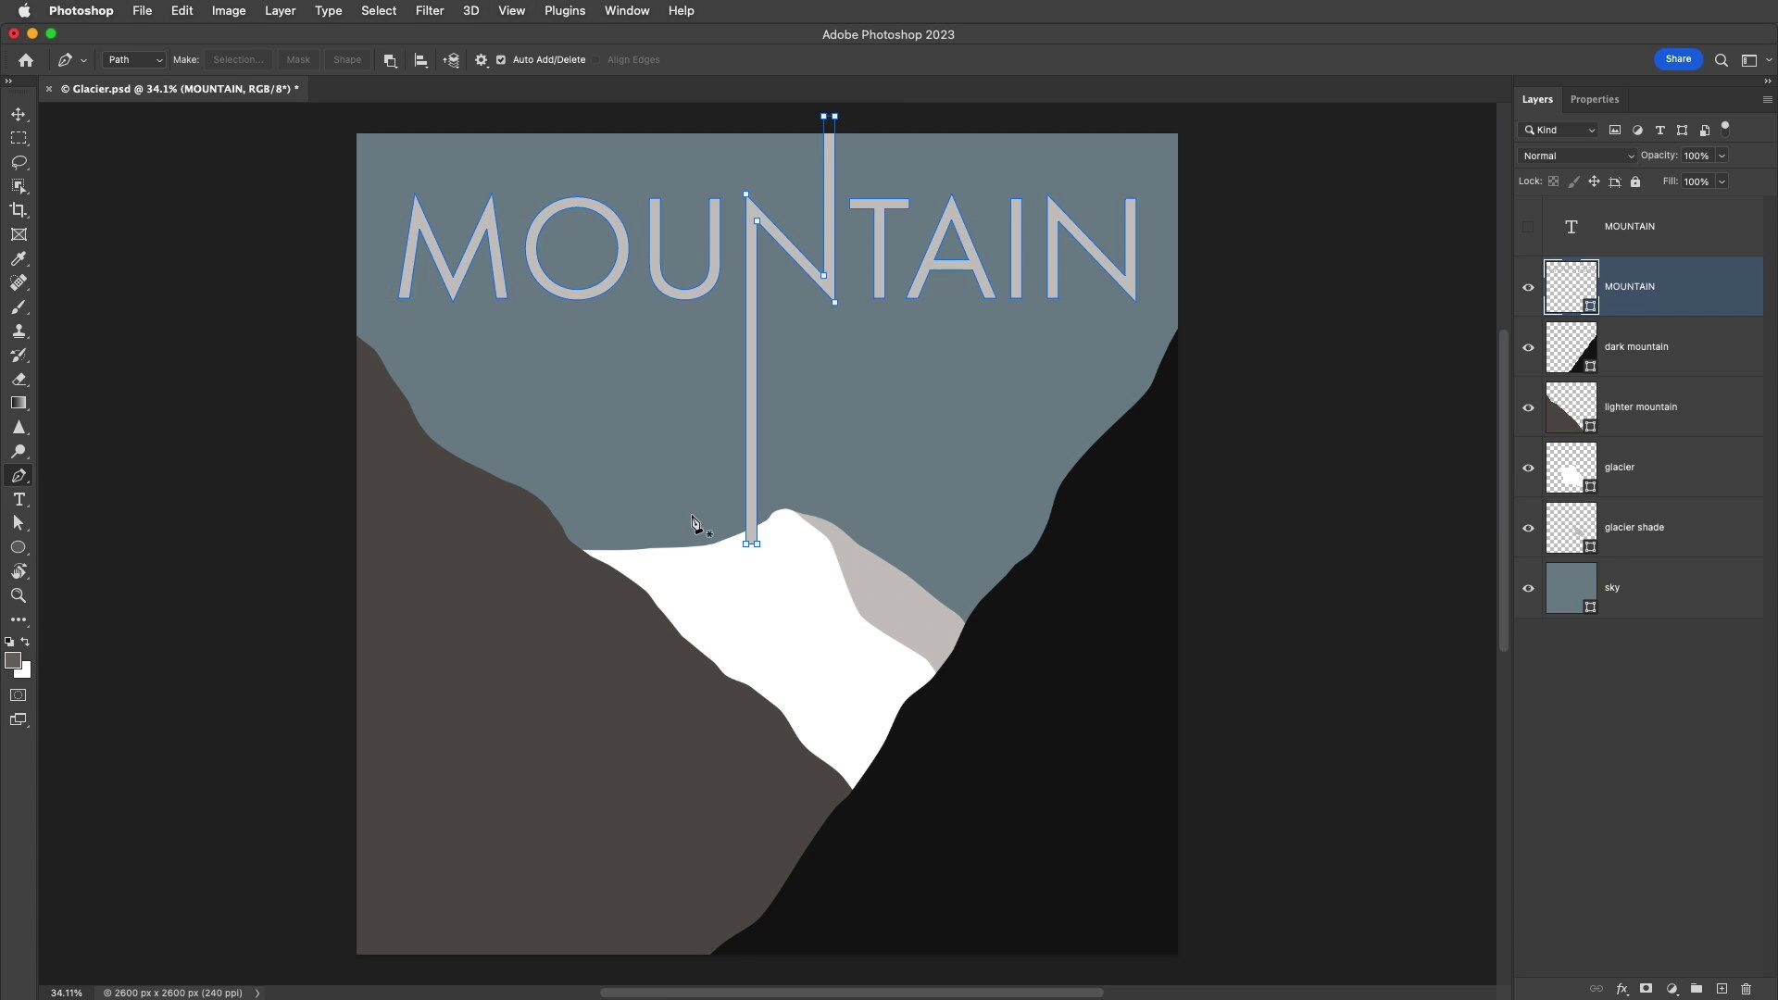
pyautogui.click(746, 521)
pyautogui.moveTo(1676, 301); pyautogui.dragTo(1656, 562)
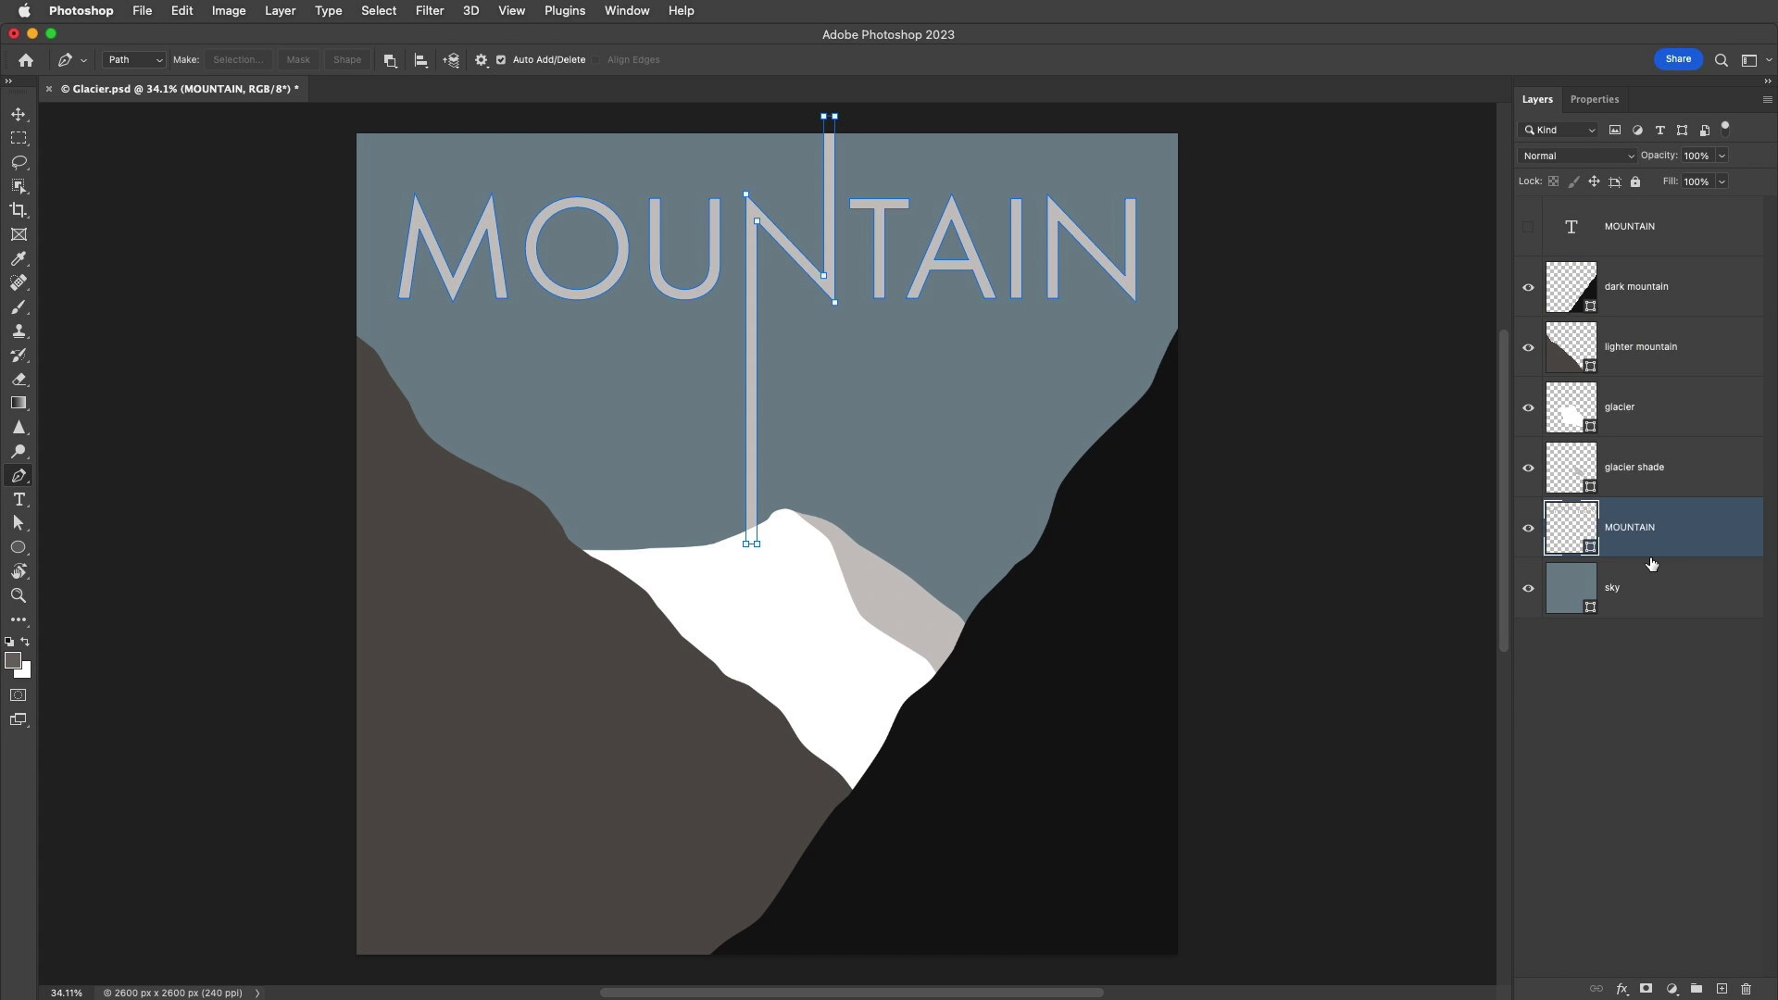
pyautogui.press('v')
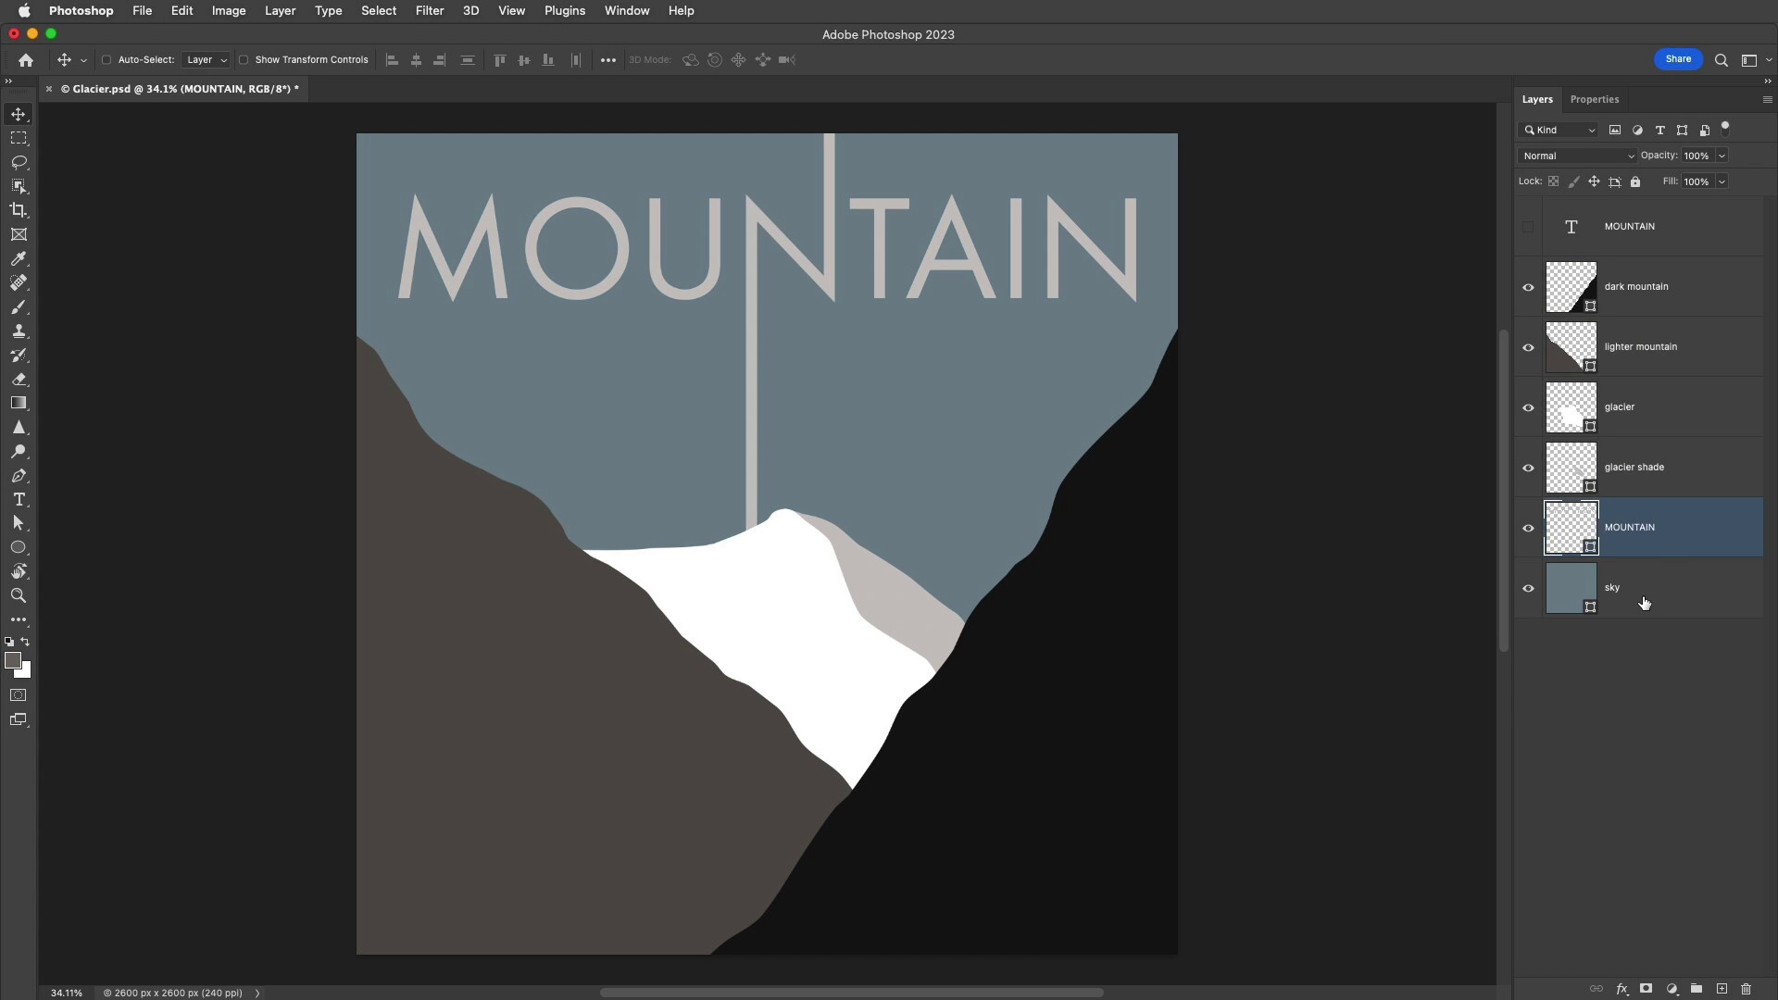